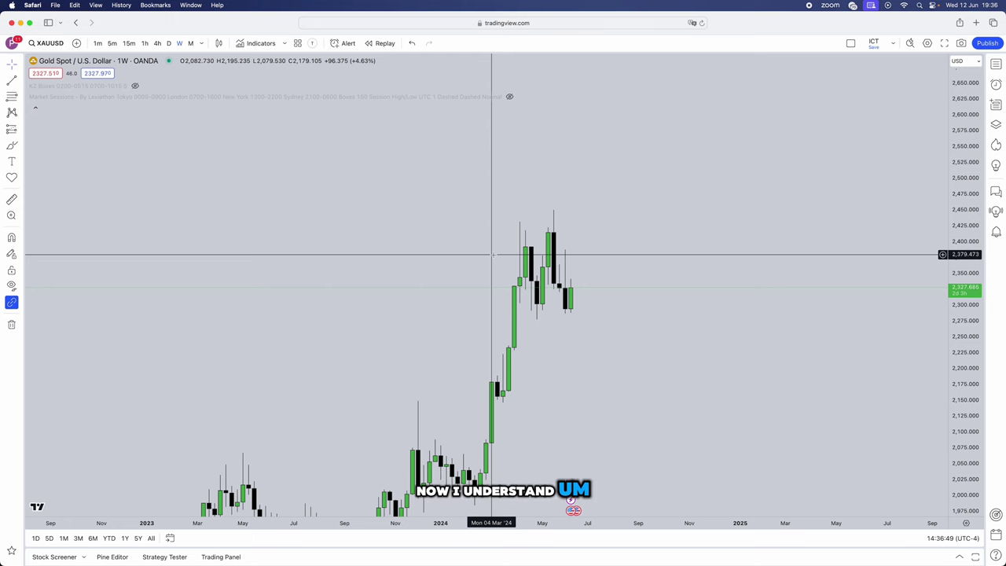
Step: Pan the XAUUSD weekly chart to centre the latest candles and the 2024 rally toward 2,450
left_click_drag(492, 254, 445, 250)
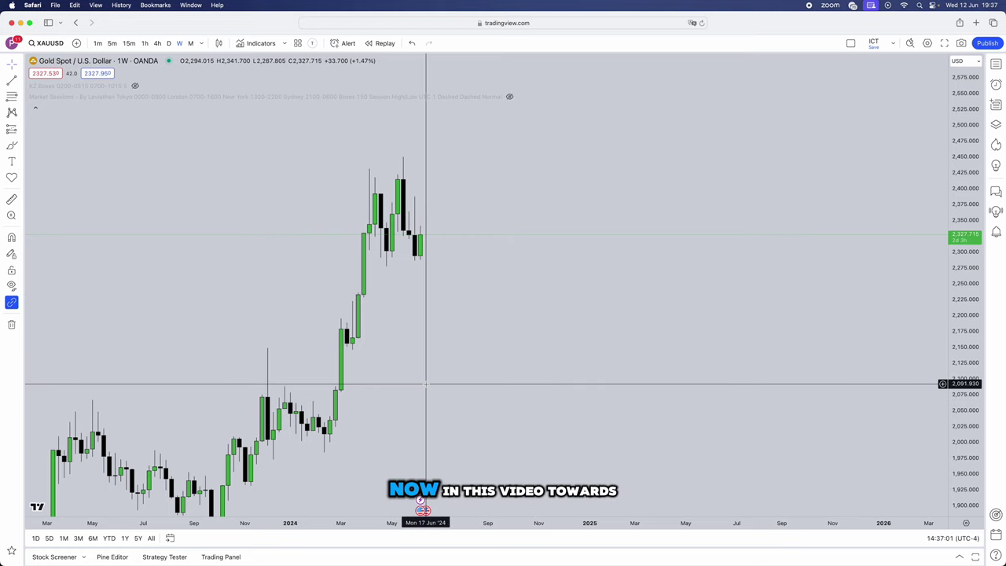
left_click_drag(433, 359, 436, 393)
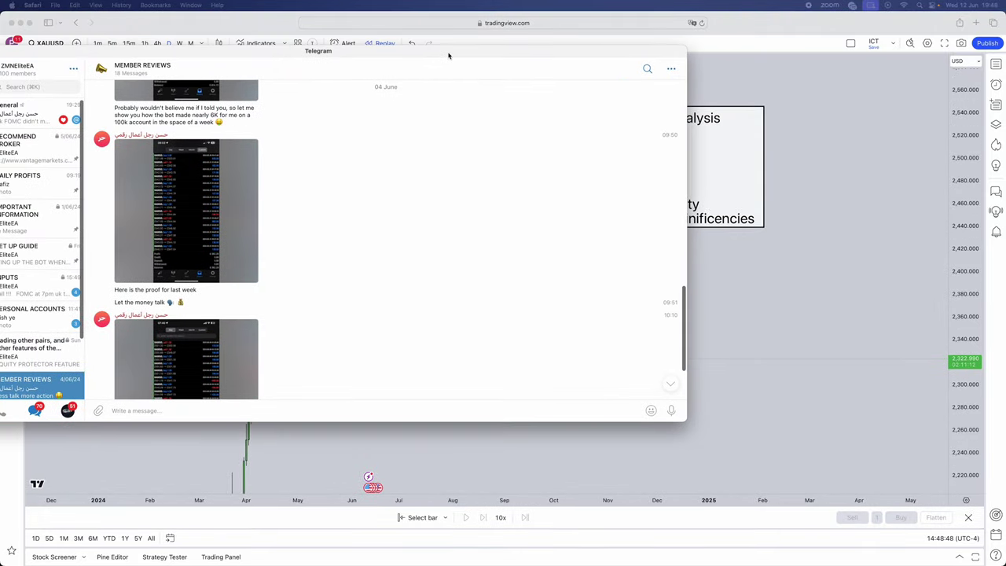
Step: Browse the Telegram group's General, RECOMMEND BROKER and DAILY PROFITS chats
left_click(456, 54)
left_click(28, 109)
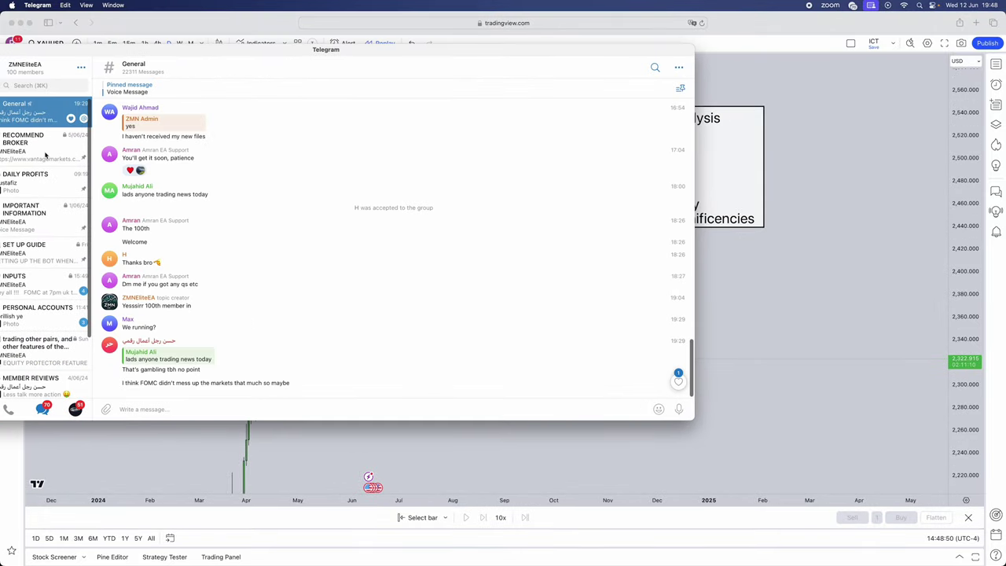
left_click(45, 153)
left_click(43, 185)
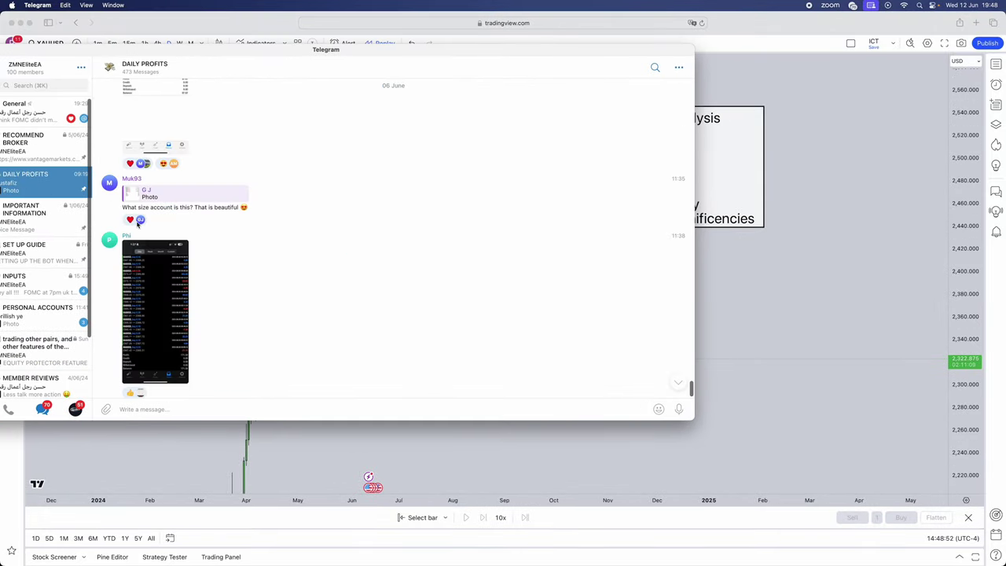
scroll(265, 202, "down", 10)
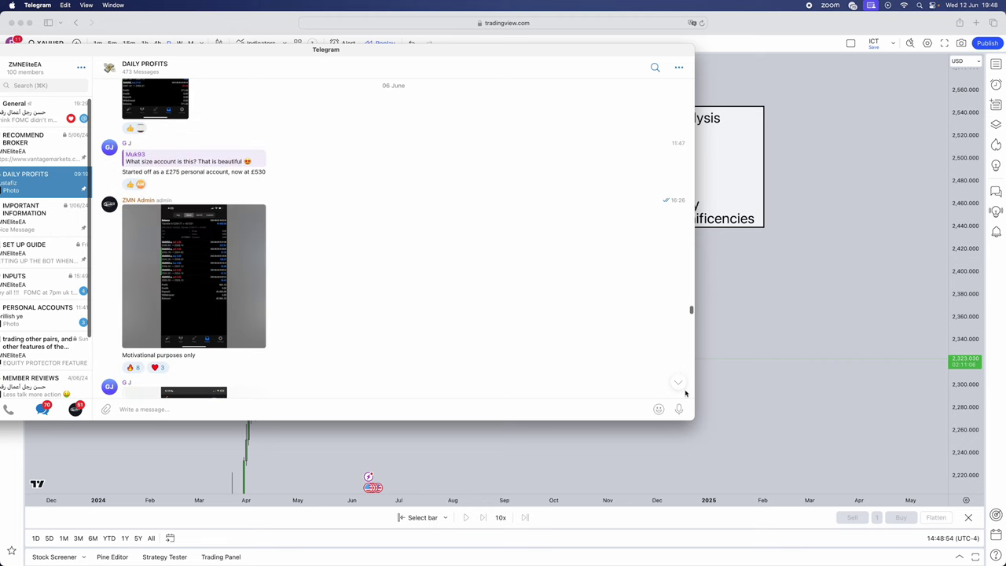
scroll(330, 216, "up", 8)
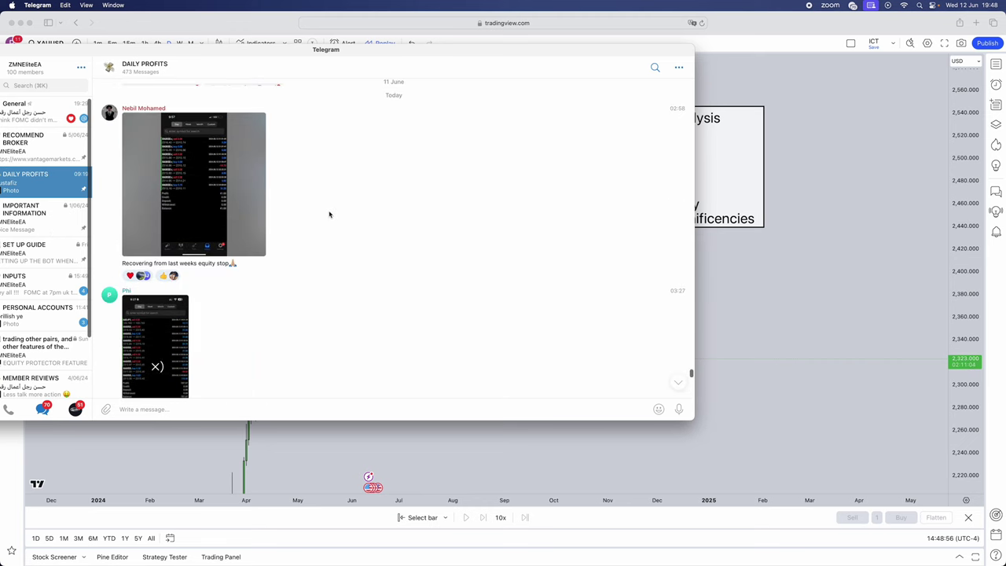
scroll(329, 214, "up", 10)
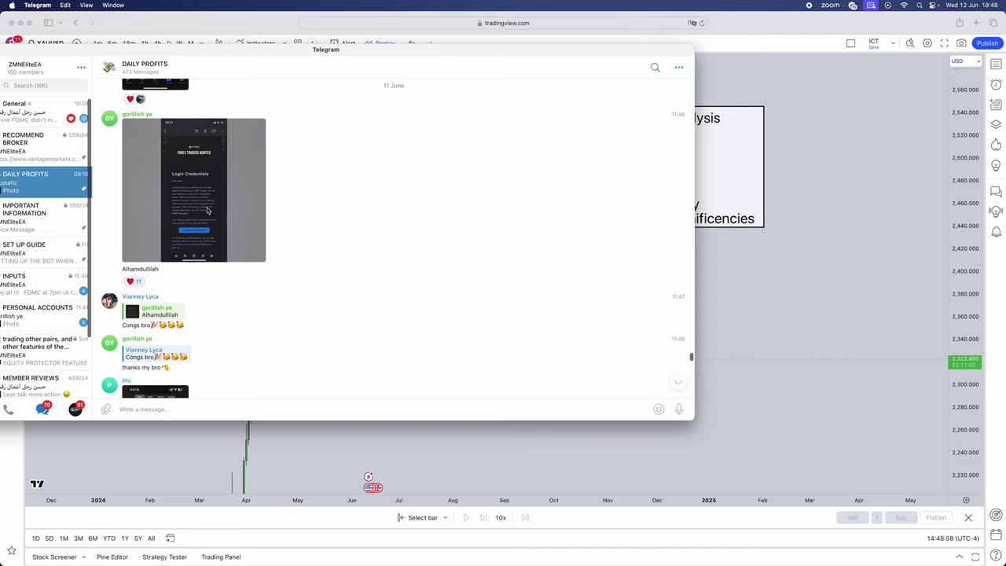
Step: View a shared DAILY PROFITS photo full size, then hide the Telegram window
left_click(223, 212)
left_click(665, 299)
scroll(600, 247, "up", 1)
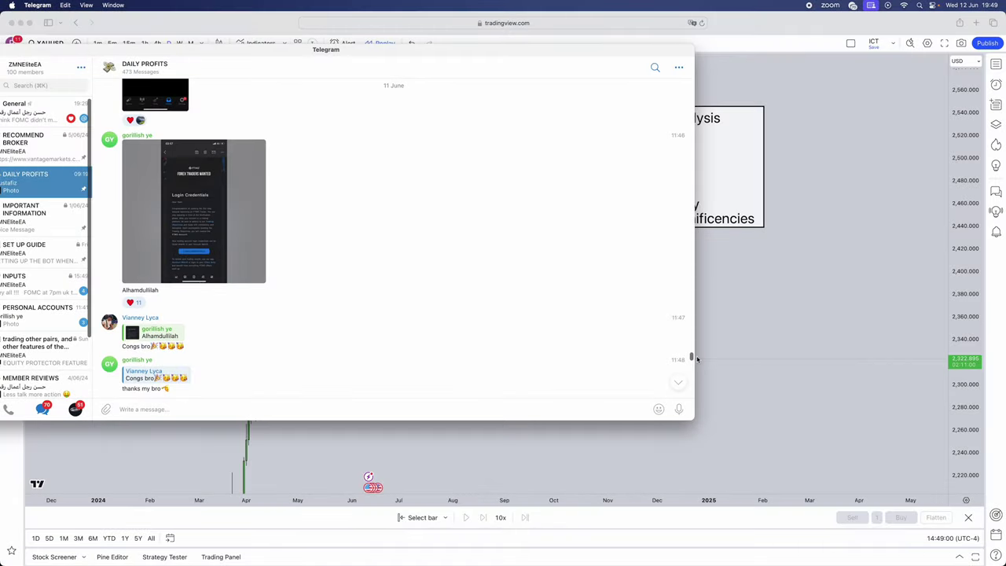
left_click_drag(696, 359, 537, 129)
double_click(532, 50)
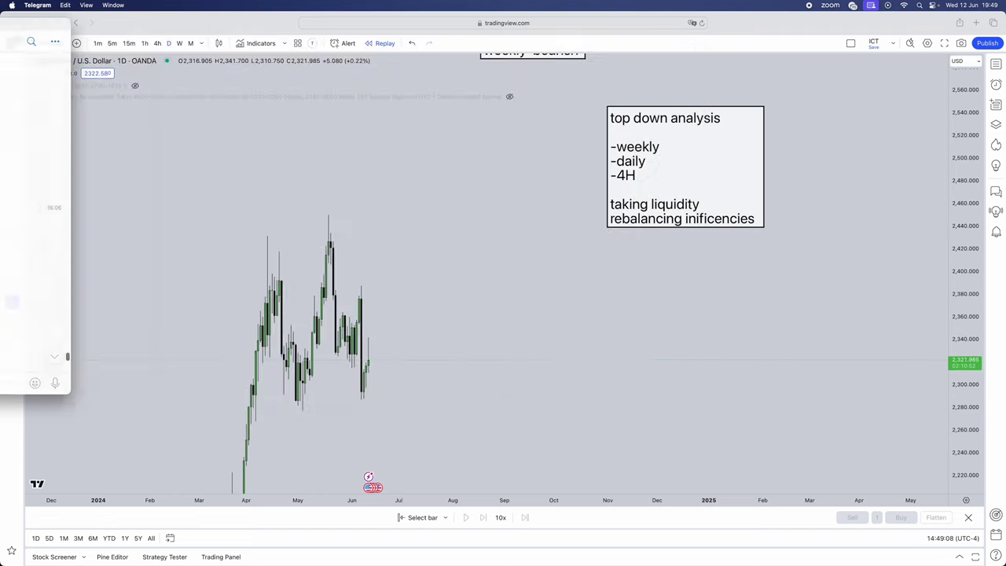
Step: Scroll through the MEMBER REVIEWS chat, then close Telegram and return to TradingView
left_click(9, 301)
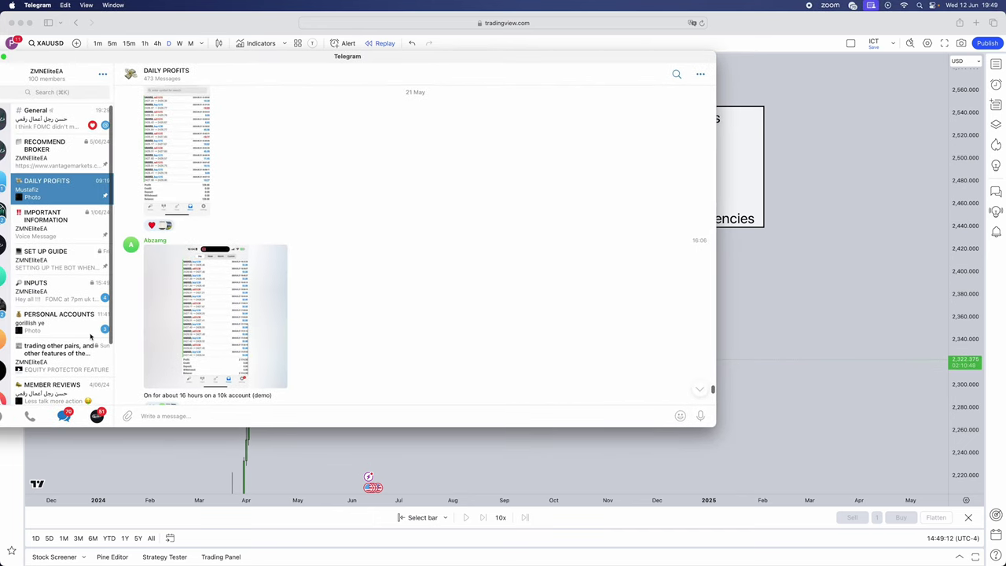
left_click(75, 391)
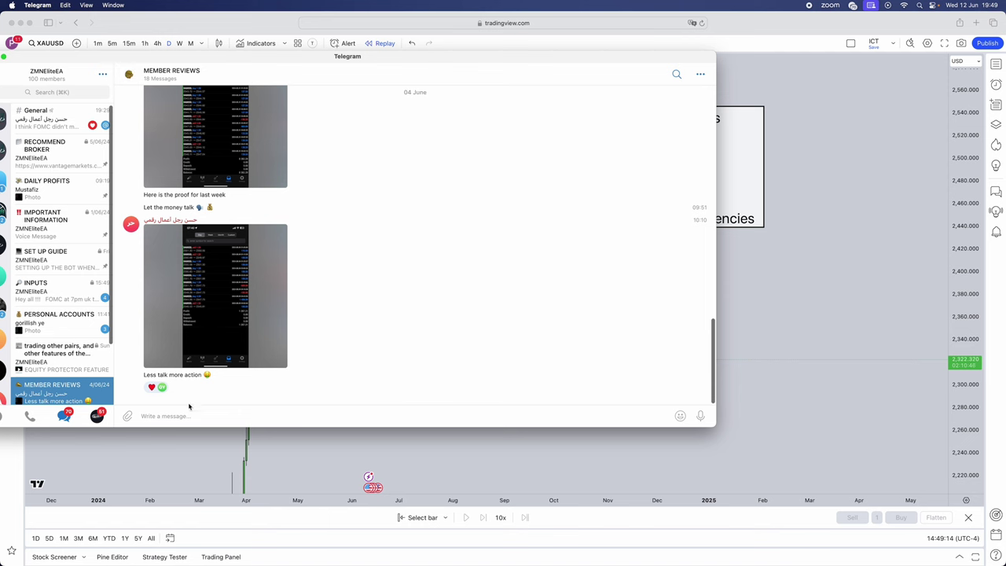
scroll(314, 228, "up", 5)
scroll(317, 227, "up", 10)
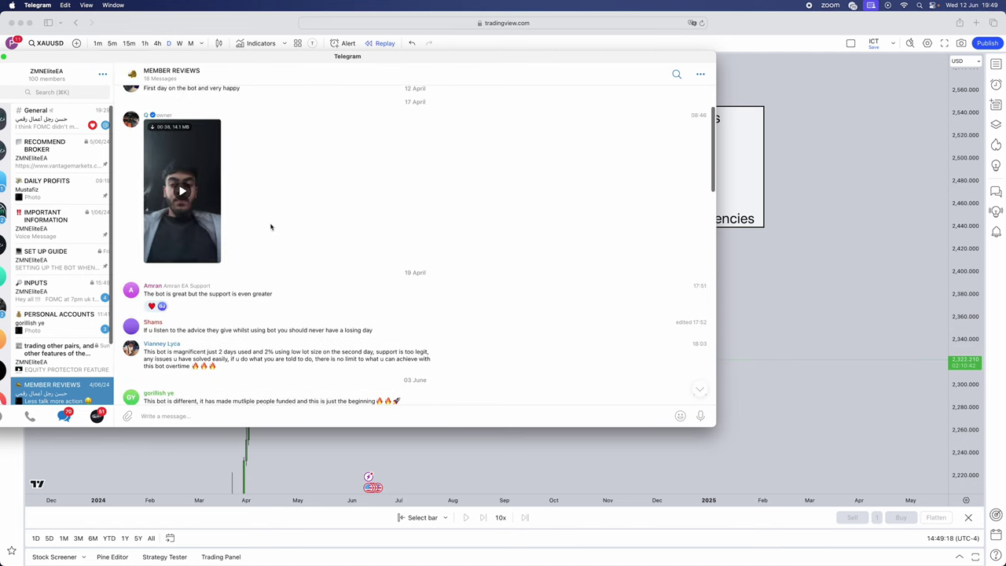
scroll(275, 225, "down", 3)
key("super+w")
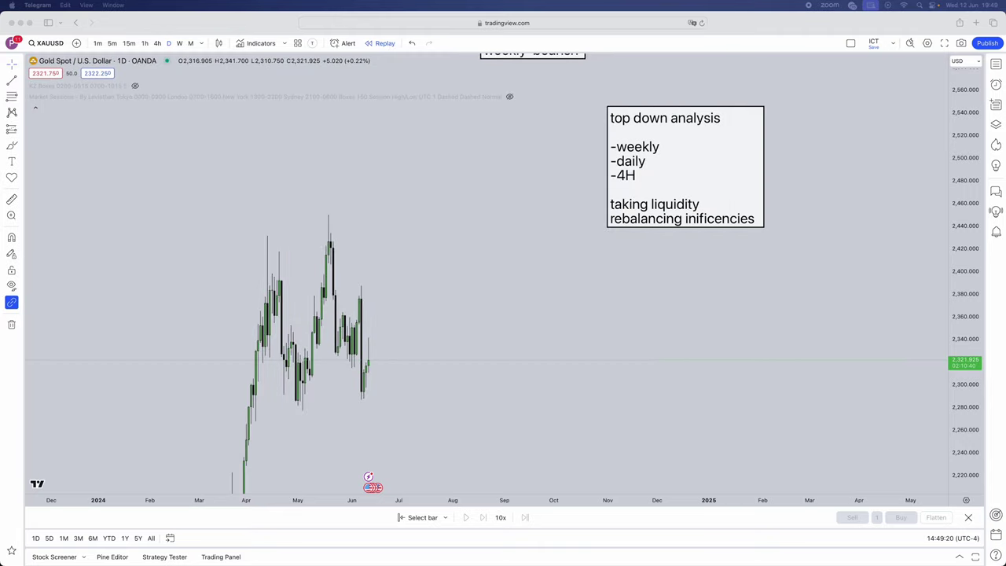
left_click(240, 274)
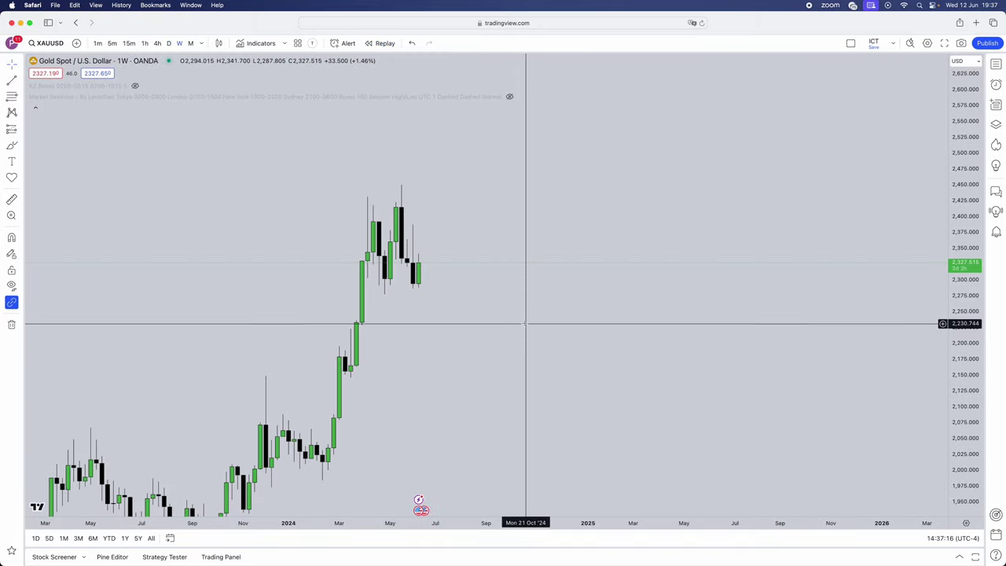
Step: Place a text note at the chart's upper right headed 'top down analysis'
left_click(12, 161)
left_click(617, 96)
type("top down")
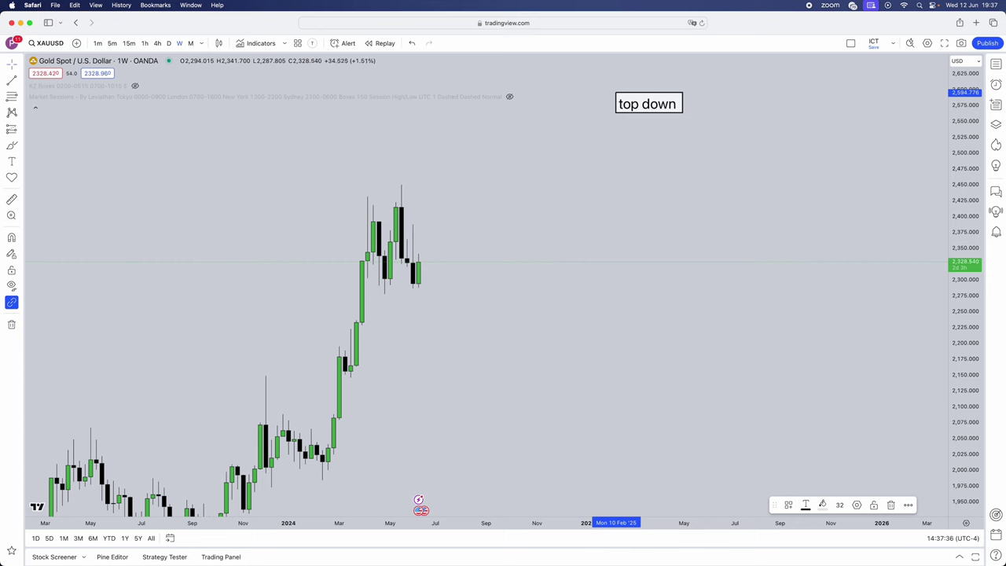
type("analyisi")
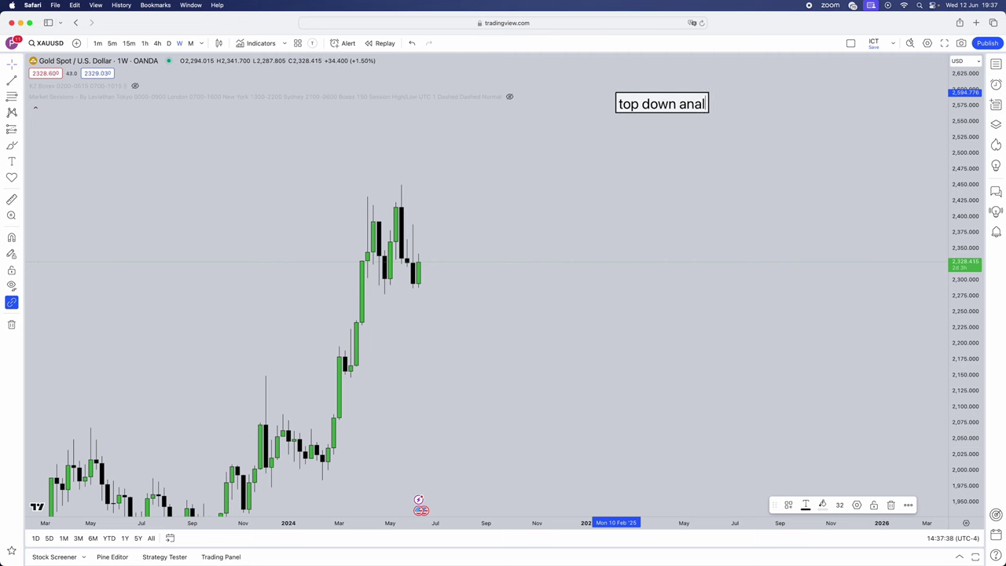
key("BackSpace")
key("BackSpace")
key("BackSpace")
type("sis s")
key("BackSpace")
key("BackSpace")
key("Return")
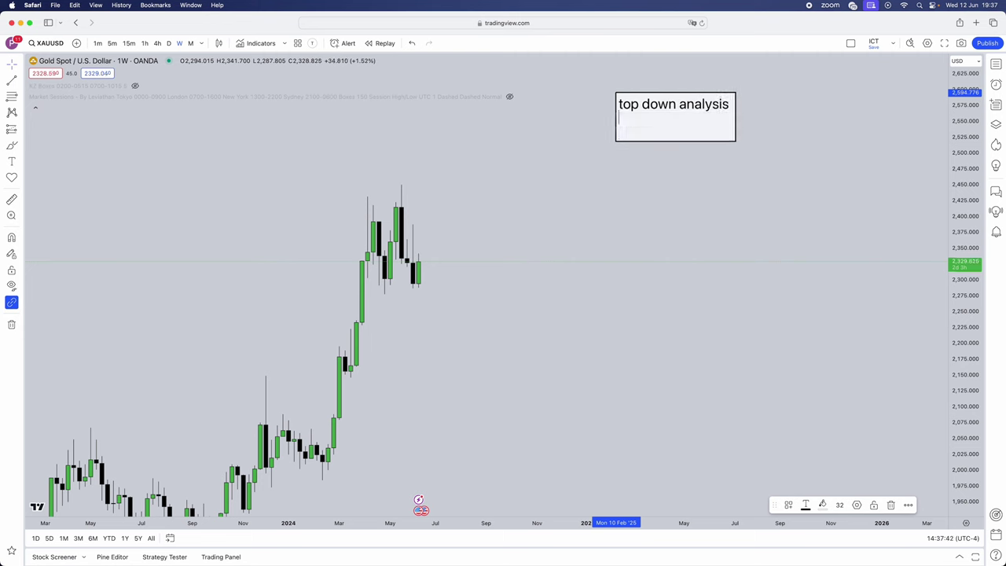
Step: Add the lines '-weekly', '-daily', '-4H' and 'taking liquidity' to the note
type("-w")
type("eekly")
key("Return")
type("-daily")
key("Return")
type("-")
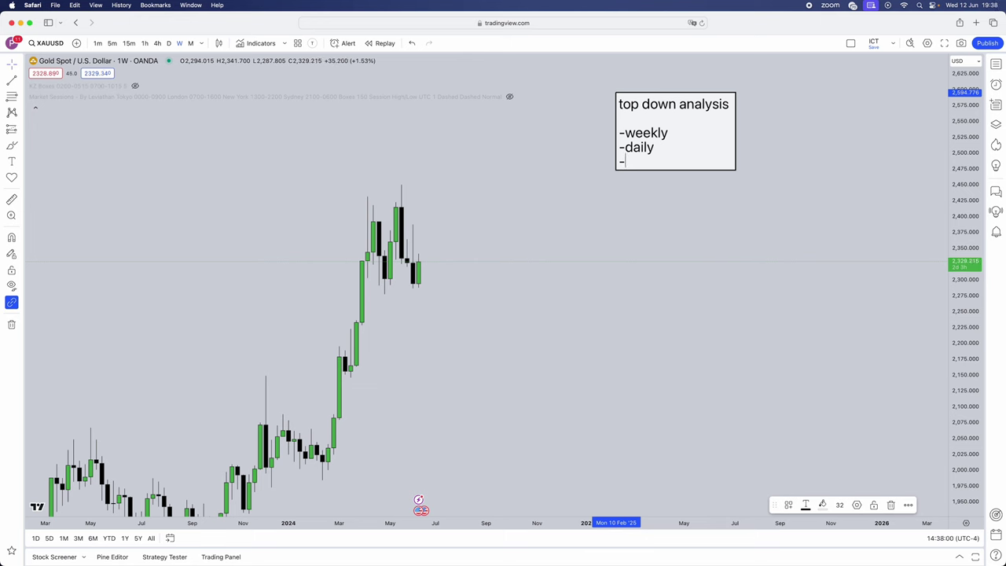
type("4H")
key("Return")
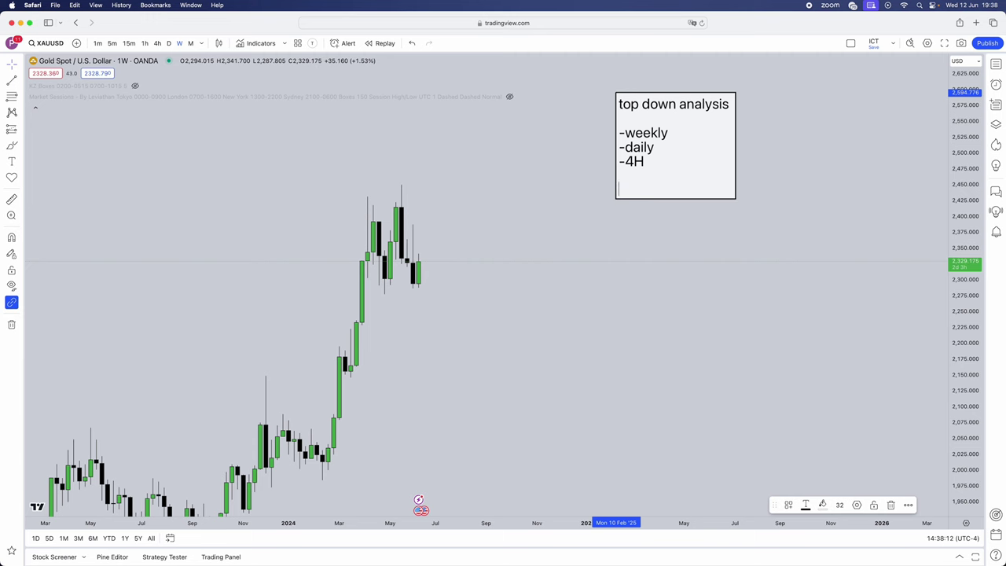
type("taking liquidity")
key("Return")
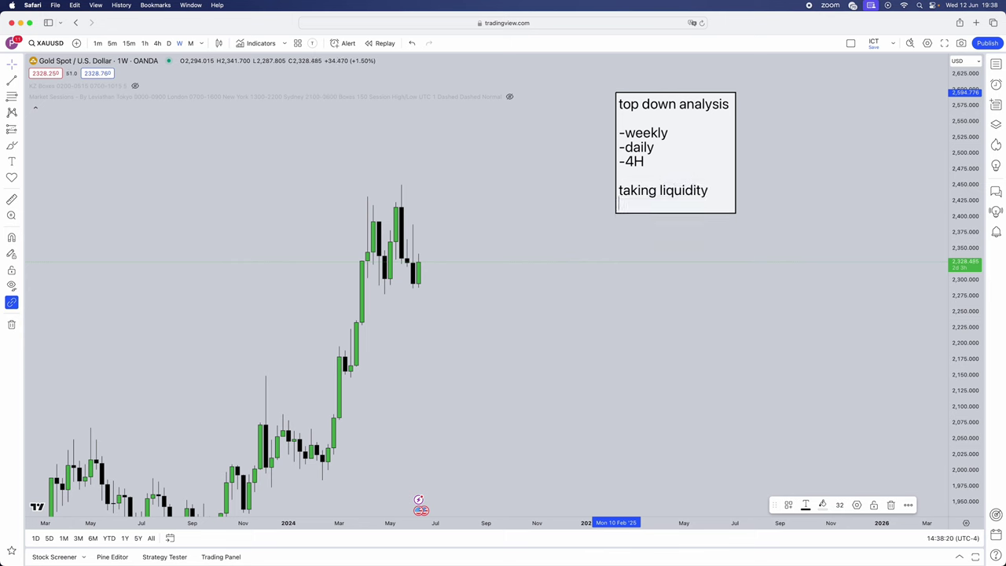
Step: Add a final line about rebalancing inefficiencies, correcting letters in the last word
type("rebalnicing in")
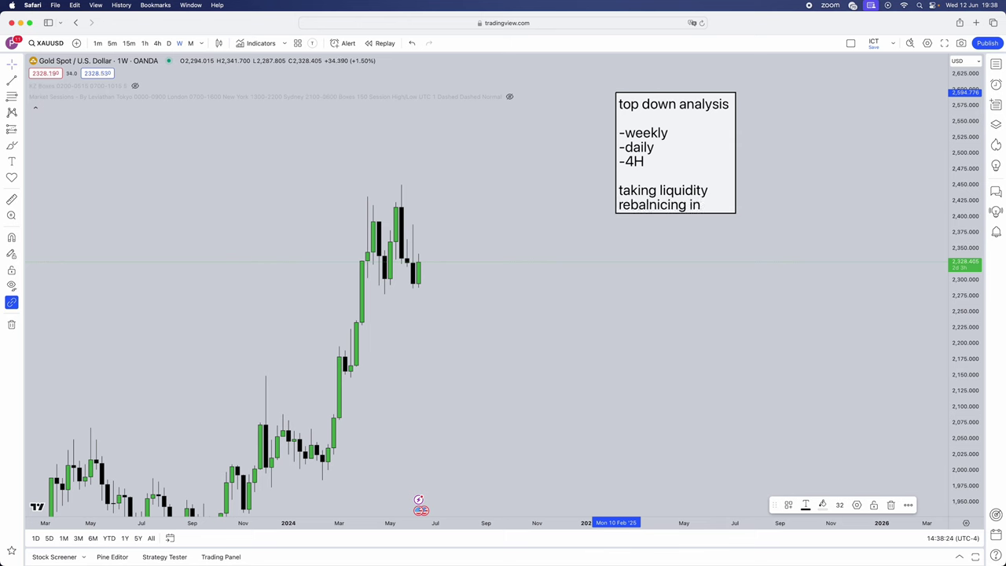
type("efeciances")
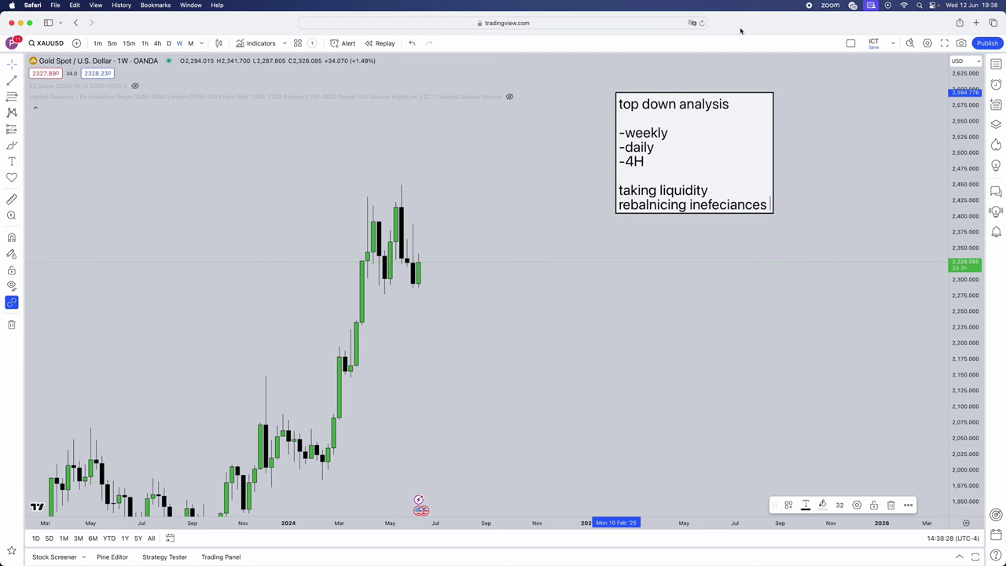
left_click(705, 205)
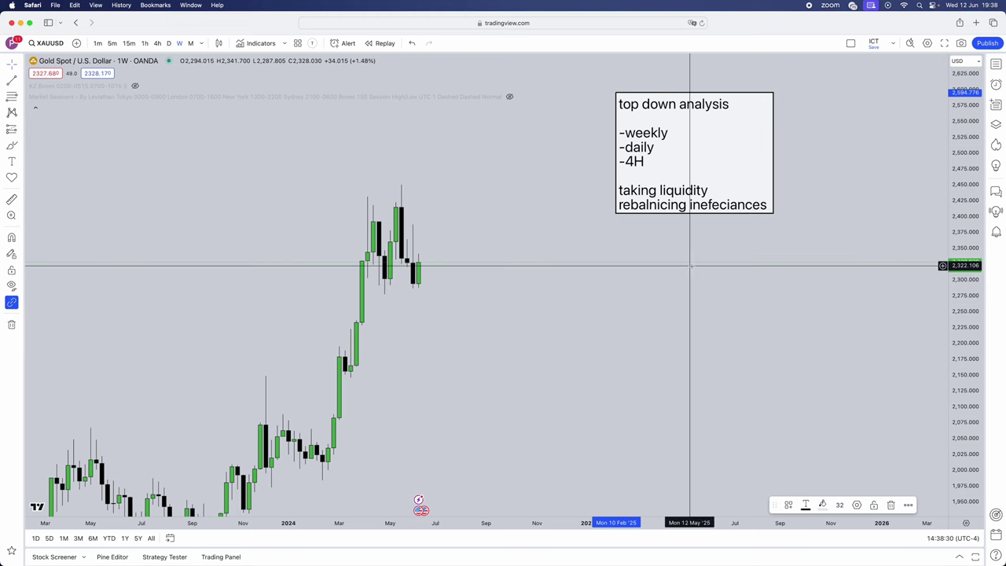
key("BackSpace")
type("i")
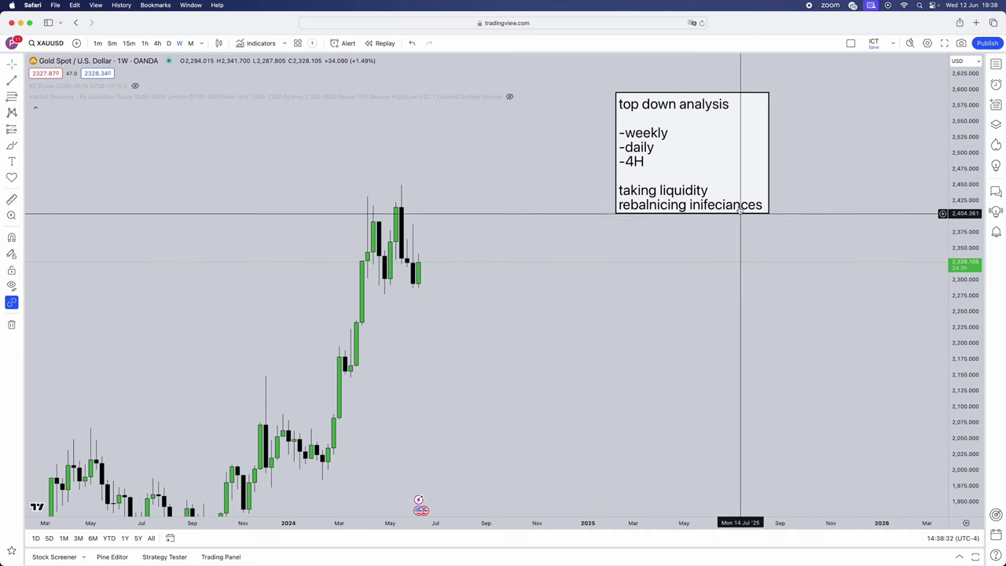
Step: Change the note's last word to 'inificencies' and nudge the box slightly down
double_click(740, 204)
left_click(504, 312)
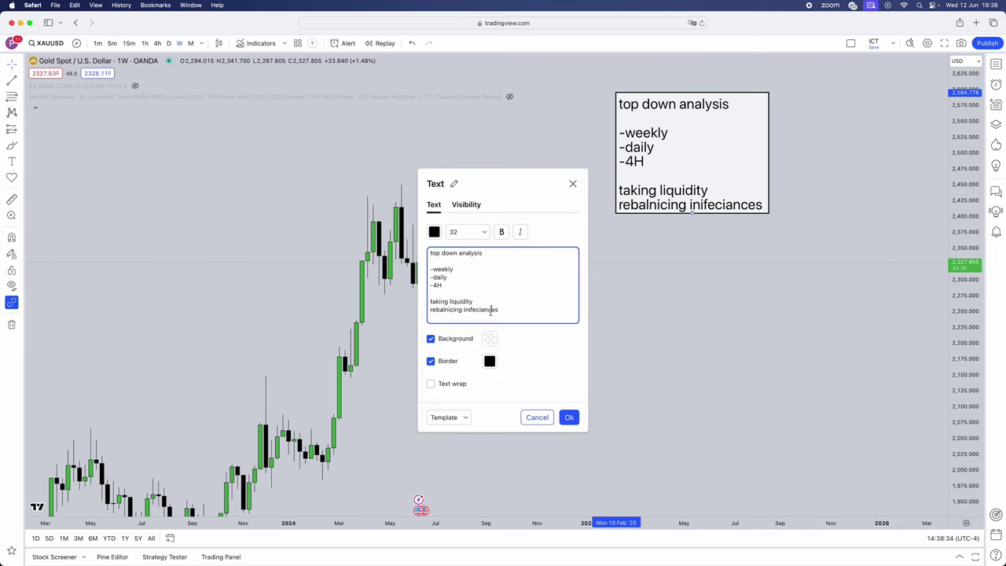
double_click(491, 311)
type("ini")
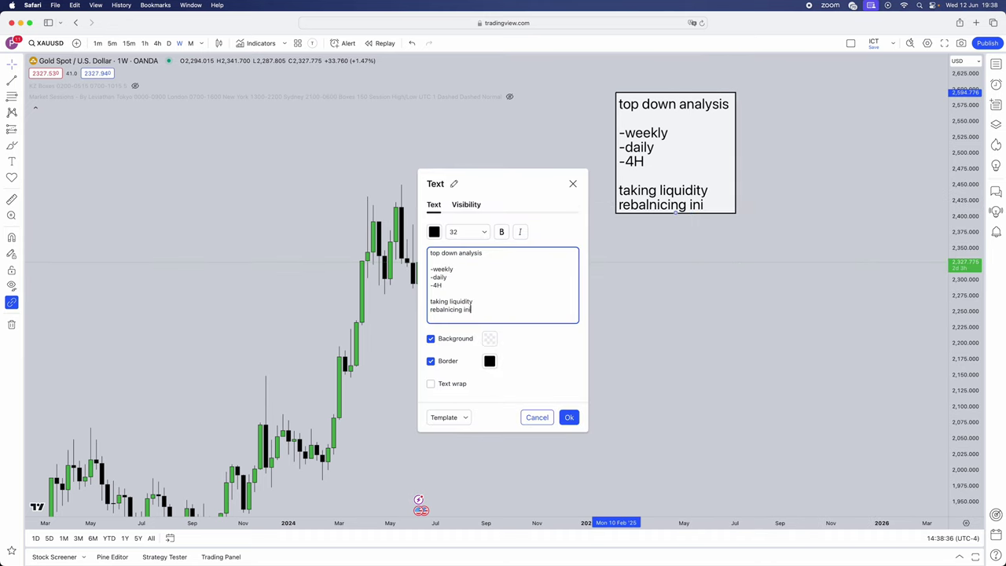
type("ficen")
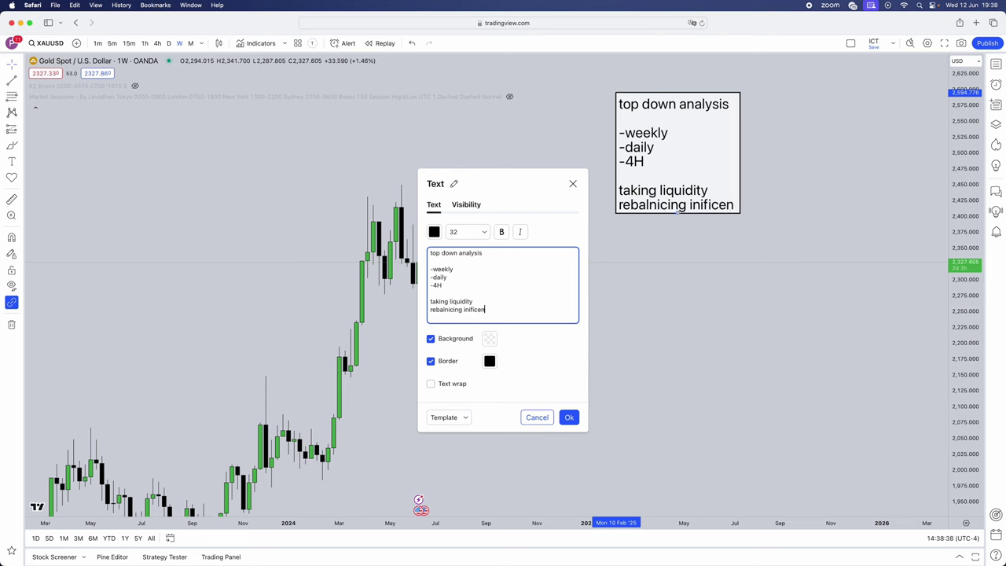
type("cies")
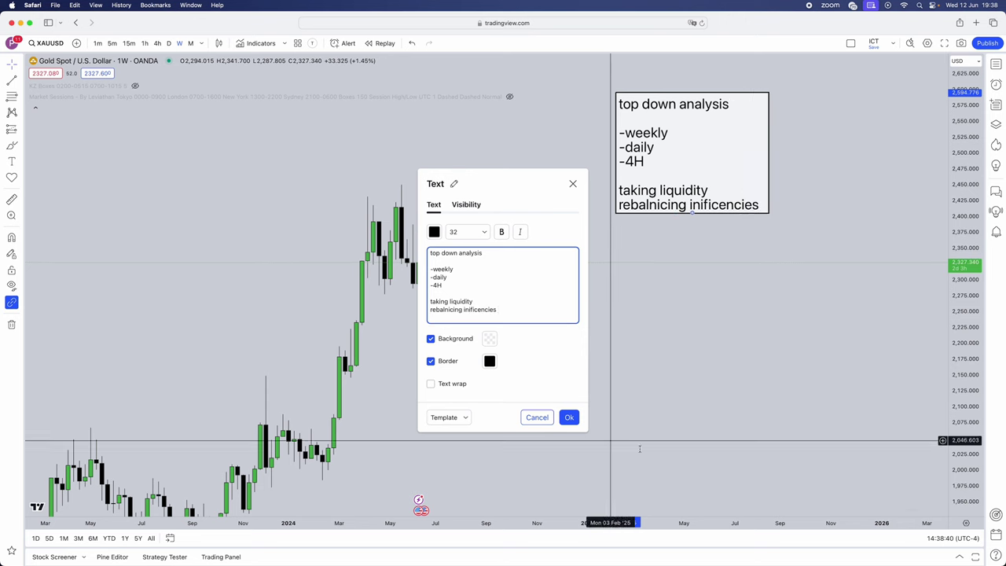
left_click(569, 418)
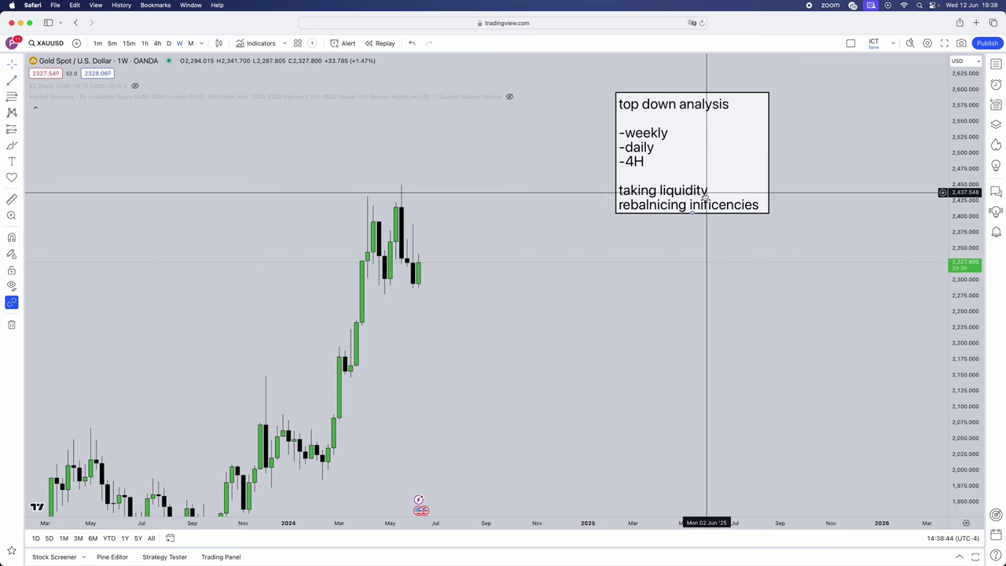
left_click_drag(701, 202, 719, 210)
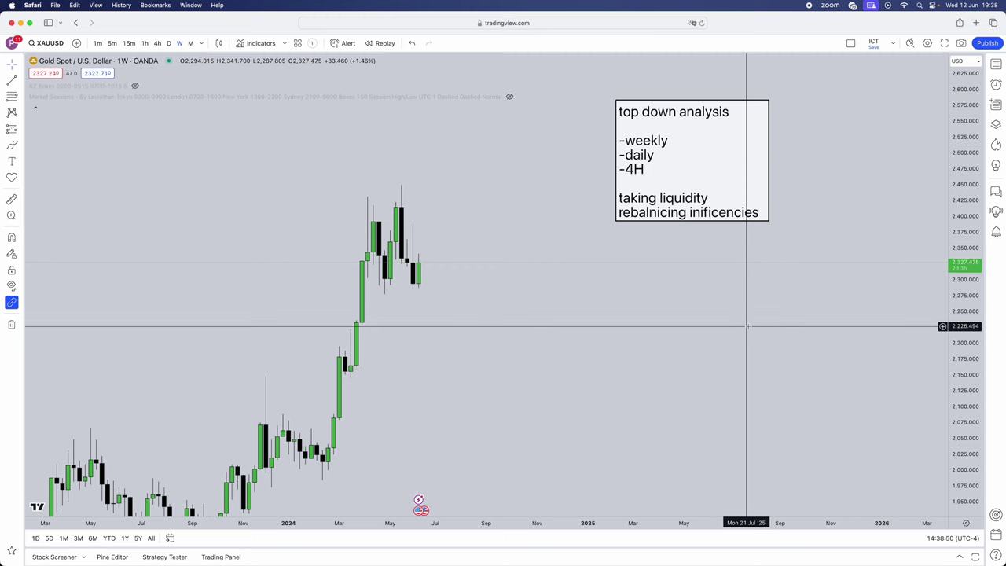
Step: Correct 'rebalnicing' to 'rebalancing' in the note text
double_click(652, 197)
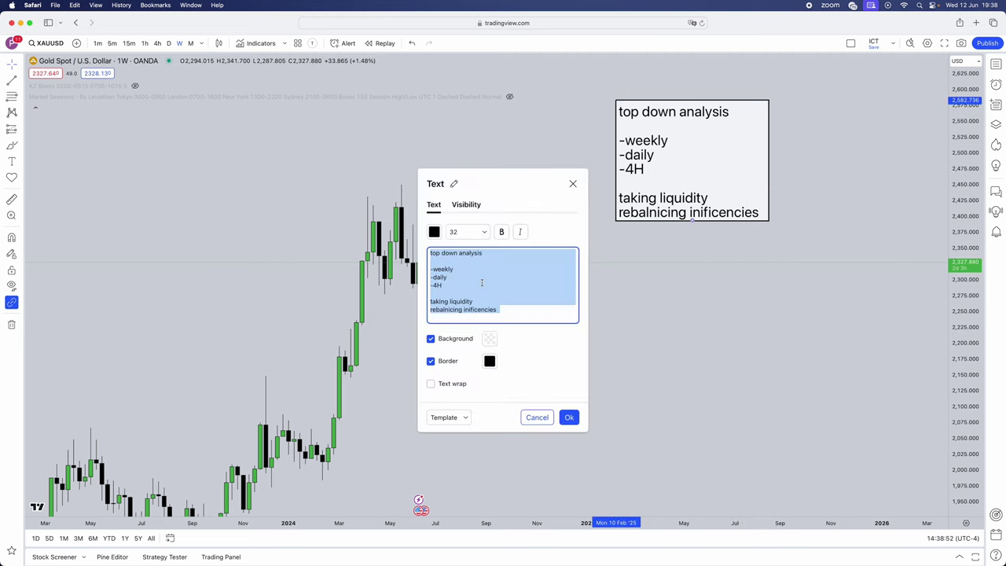
left_click(455, 312)
key("BackSpace")
type("an")
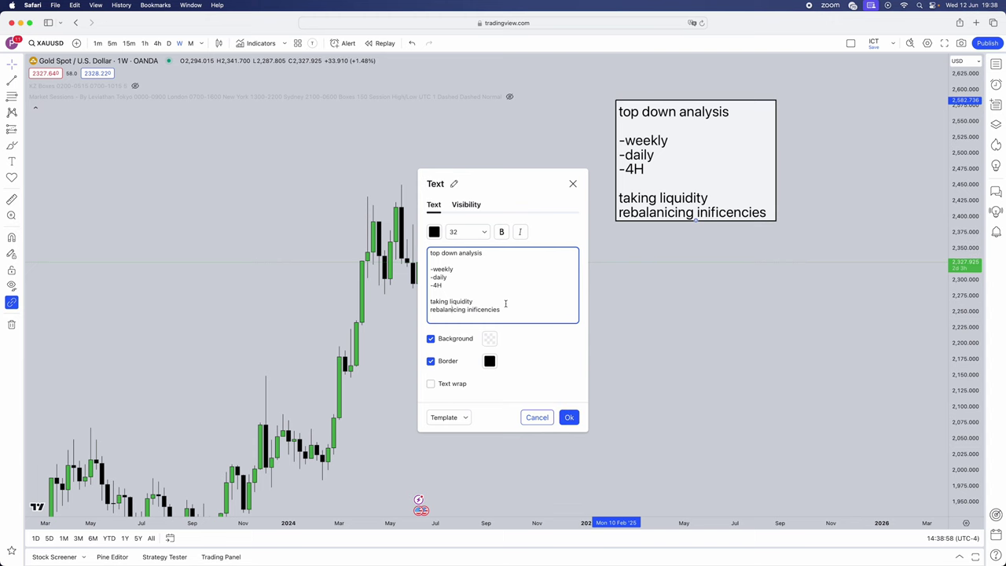
key("Delete")
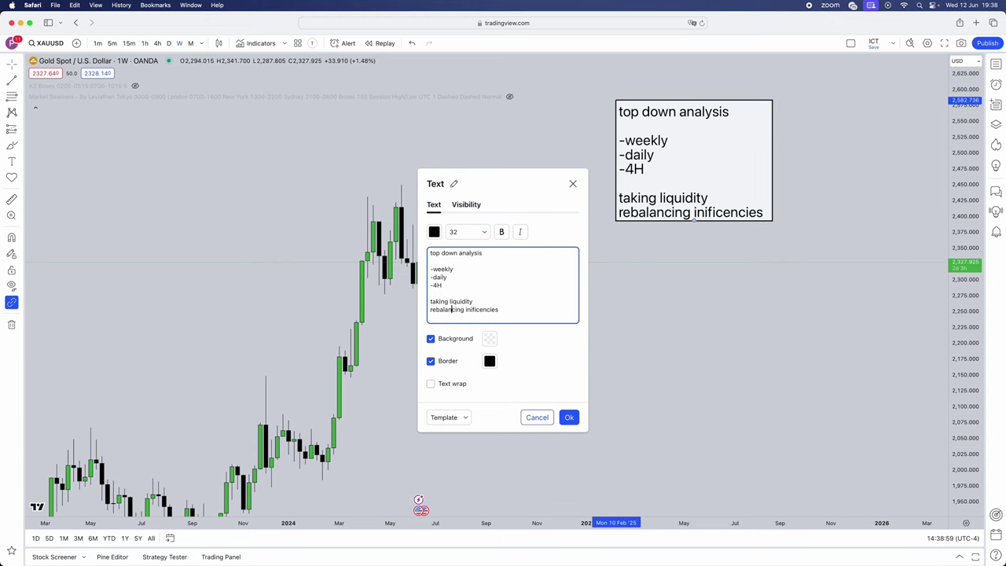
left_click(567, 417)
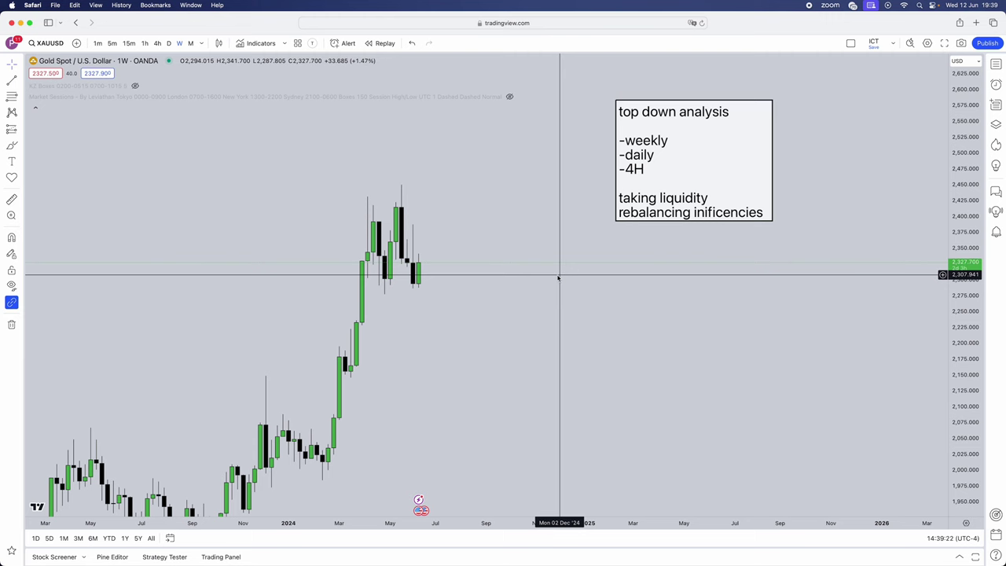
scroll(534, 273, "down", 2)
key("super+Tab")
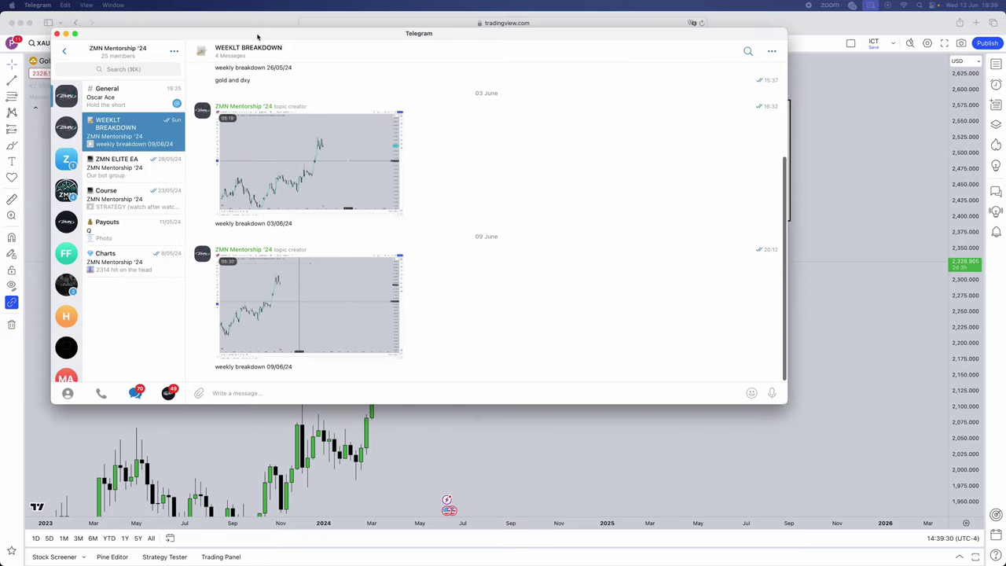
left_click_drag(253, 31, 84, 42)
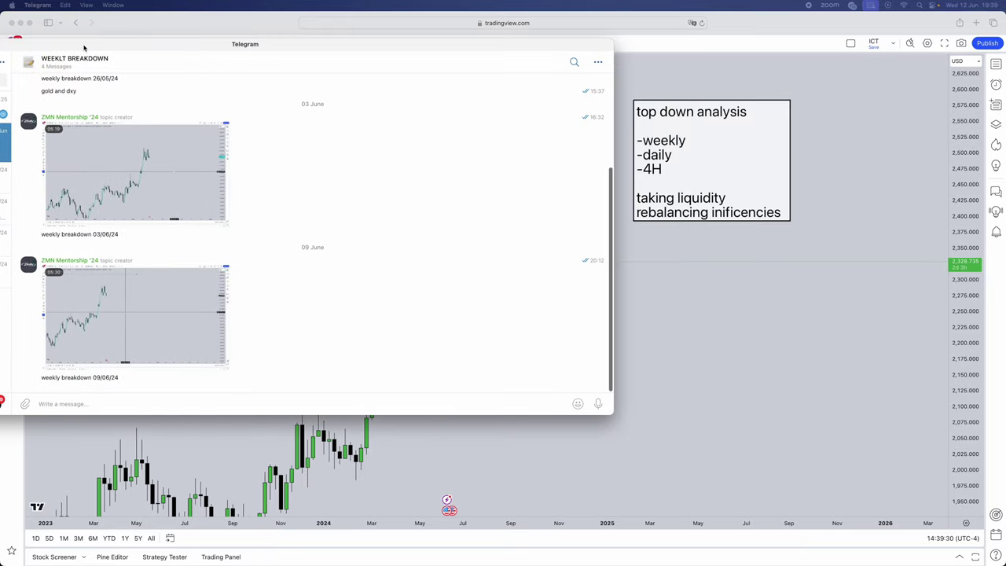
left_click(209, 326)
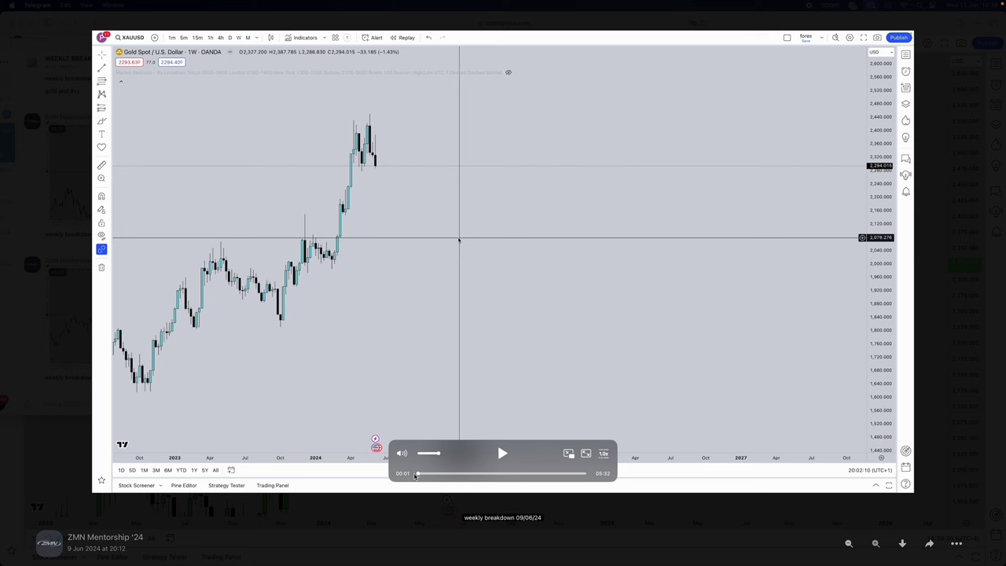
left_click_drag(417, 475, 500, 473)
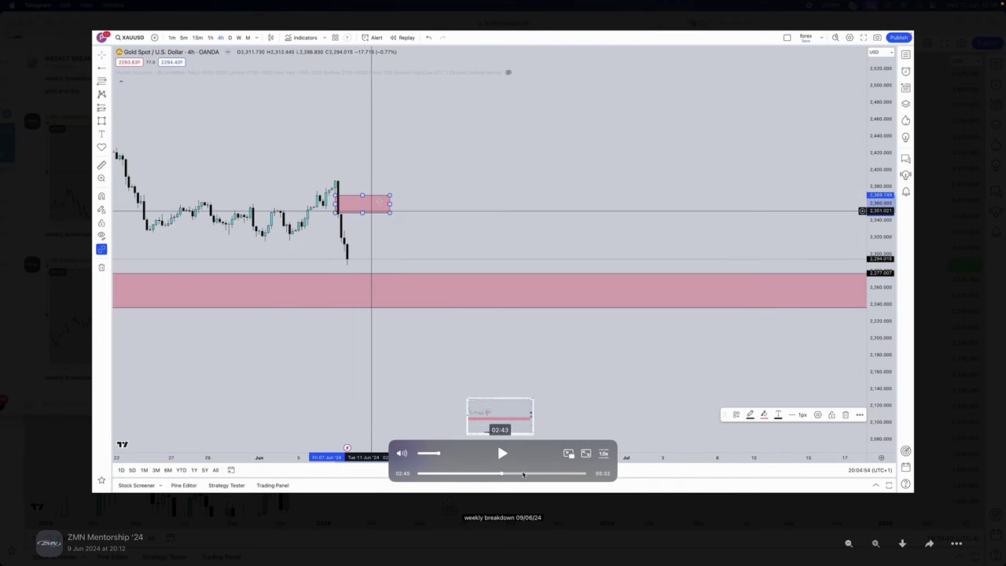
key("Escape")
left_click(811, 420)
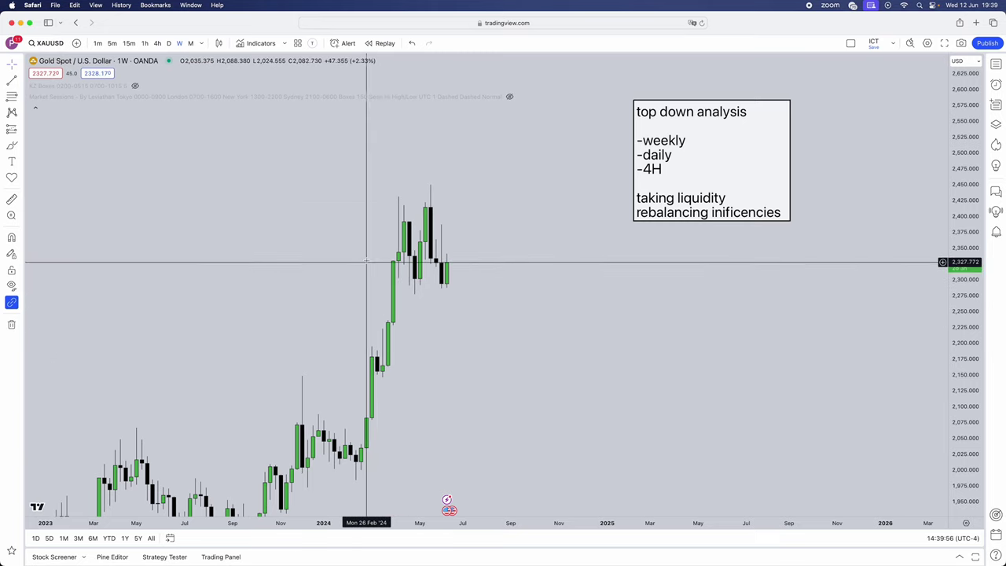
Step: Start bar replay on the weekly chart from the 20 May '24 bar
scroll(438, 272, "right", 3)
scroll(488, 305, "right", 2)
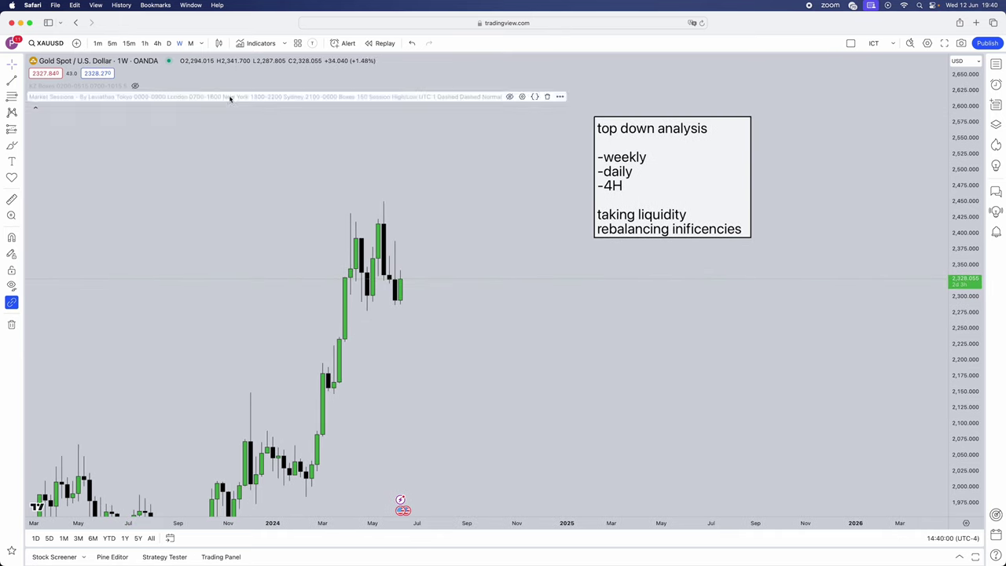
left_click(385, 43)
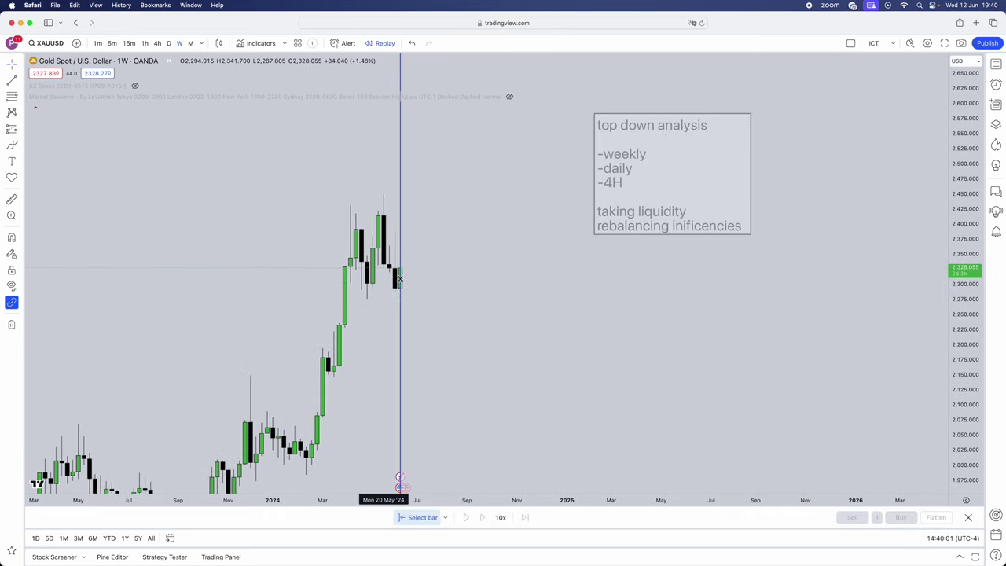
left_click(511, 279)
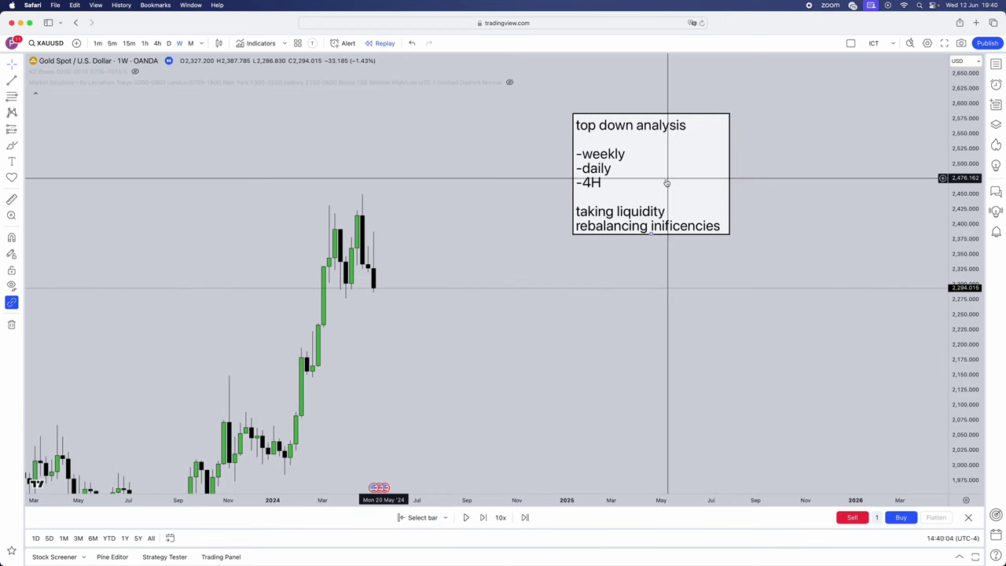
left_click_drag(418, 349, 432, 331)
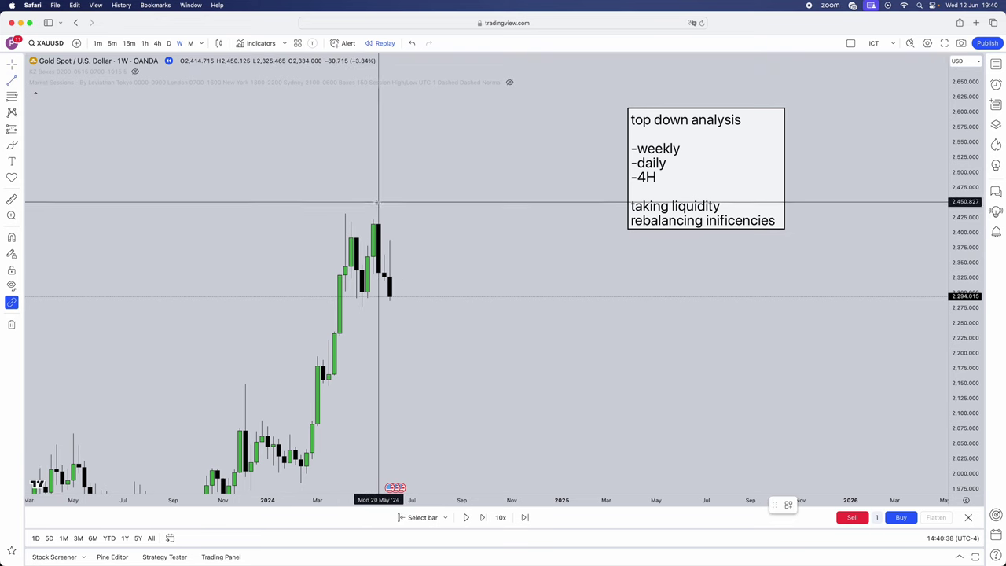
Step: Draw a horizontal line at the weekly high near 2,450, aligned on the high candle
left_click_drag(378, 200, 501, 202)
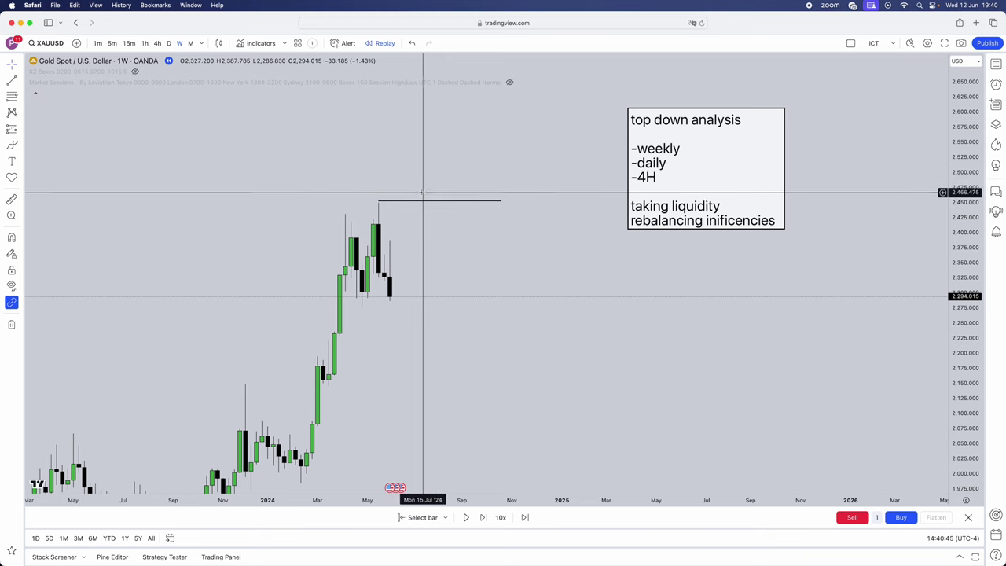
left_click(410, 203)
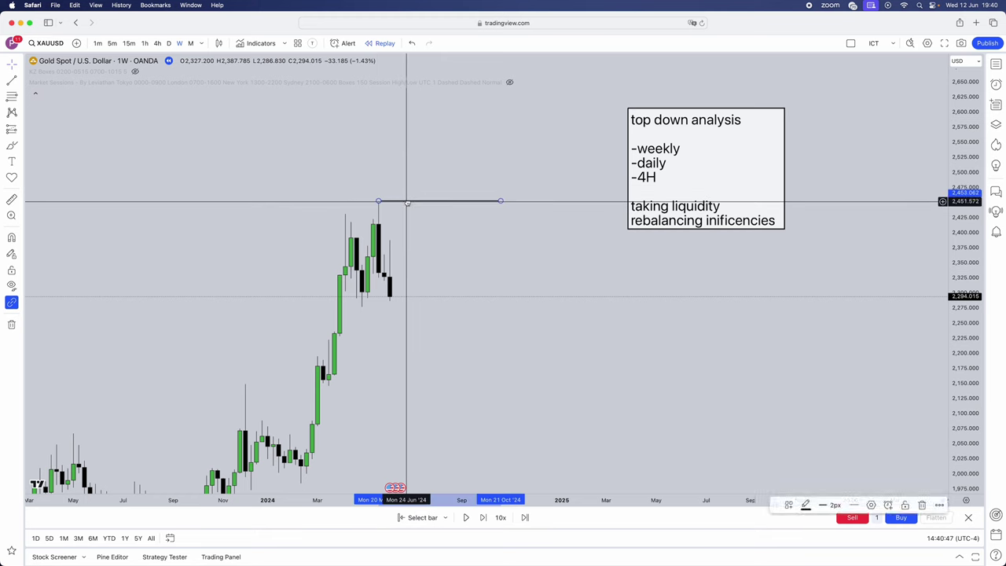
left_click_drag(405, 203, 402, 203)
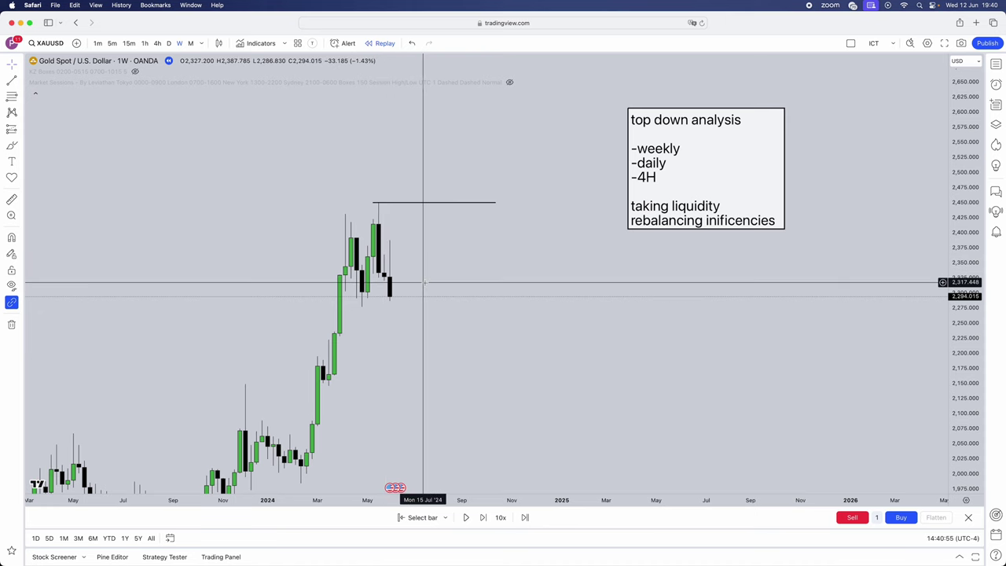
Step: Swap the high line for a pink box over the 2,235–2,280 gap and add a 'weekly-bearish' label
left_click(468, 203)
key("BackSpace")
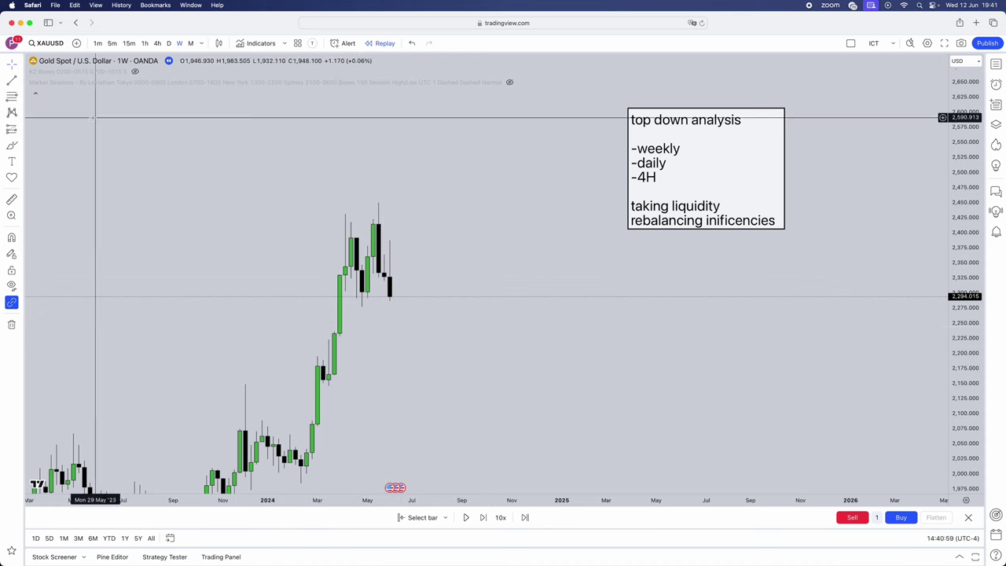
left_click(20, 146)
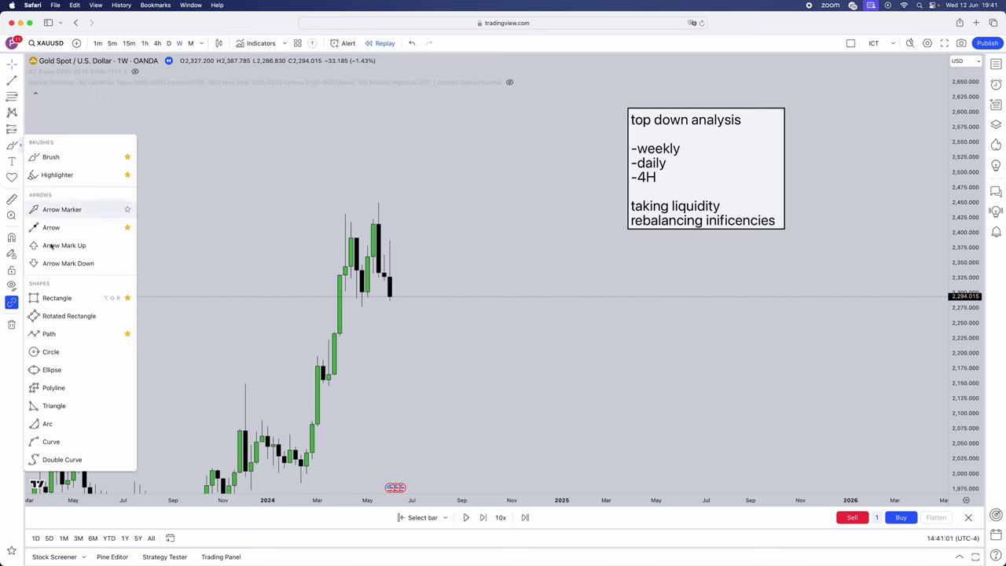
mouse_move(335, 331)
left_mouse_down()
mouse_move(422, 298)
mouse_move(499, 318)
left_mouse_up()
left_click(353, 344)
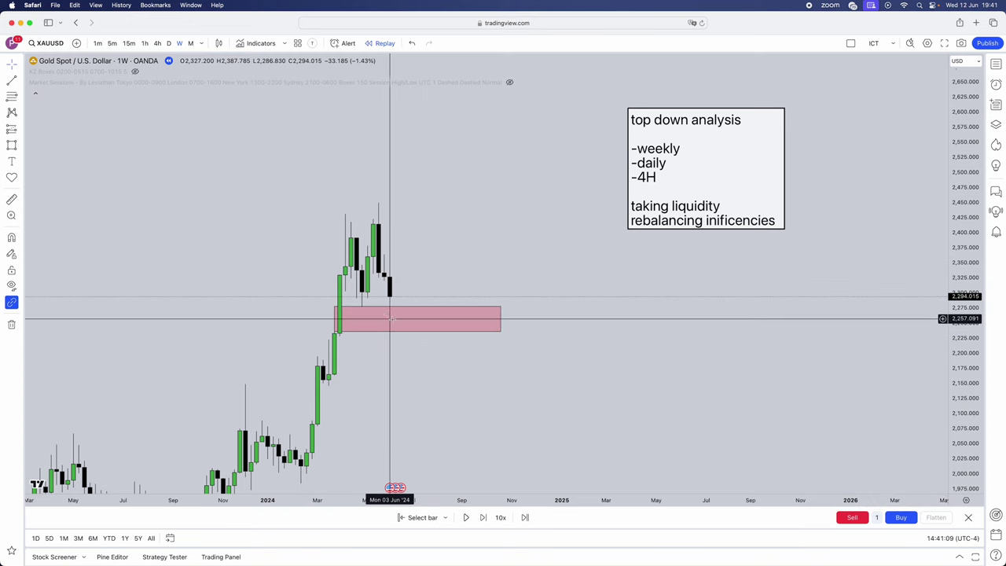
left_click(356, 122)
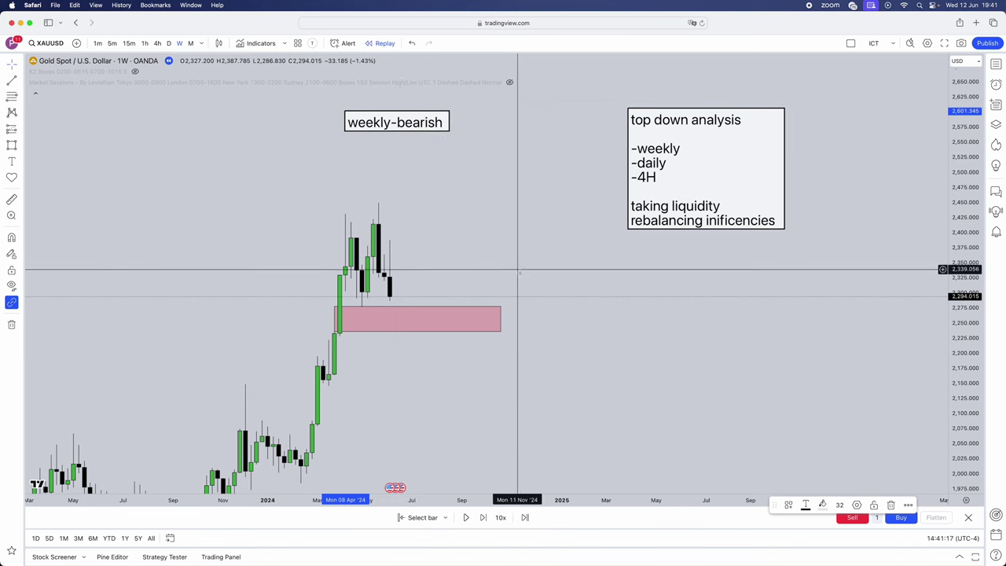
left_click_drag(412, 119, 518, 118)
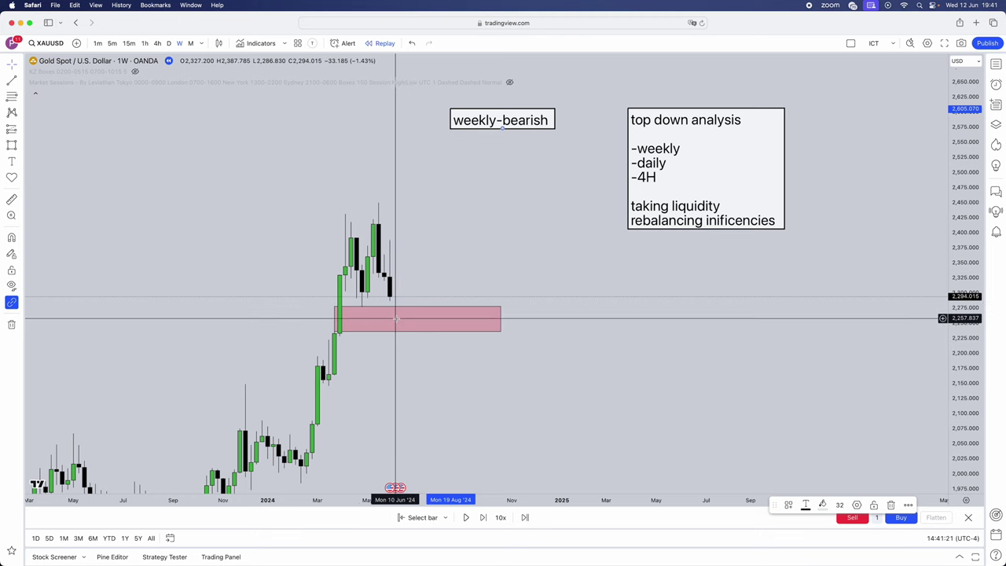
Step: Switch to the 1D timeframe and shorten the pink zone's right edge
left_click(168, 43)
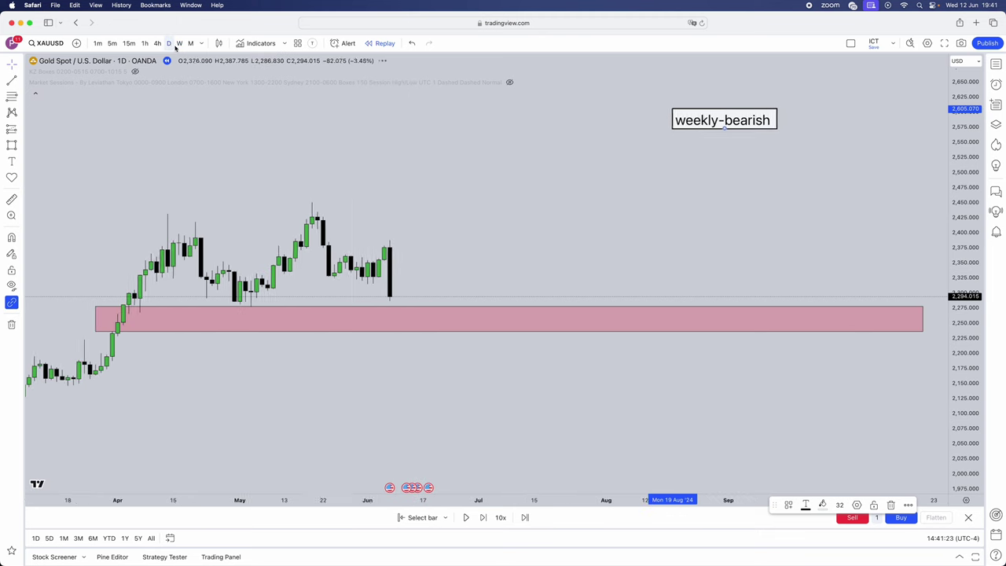
scroll(433, 153, "up", 2)
scroll(429, 205, "right", 3)
left_click(802, 324)
left_click_drag(801, 324, 703, 324)
left_click_drag(640, 199, 269, 206)
scroll(865, 177, "right", 1)
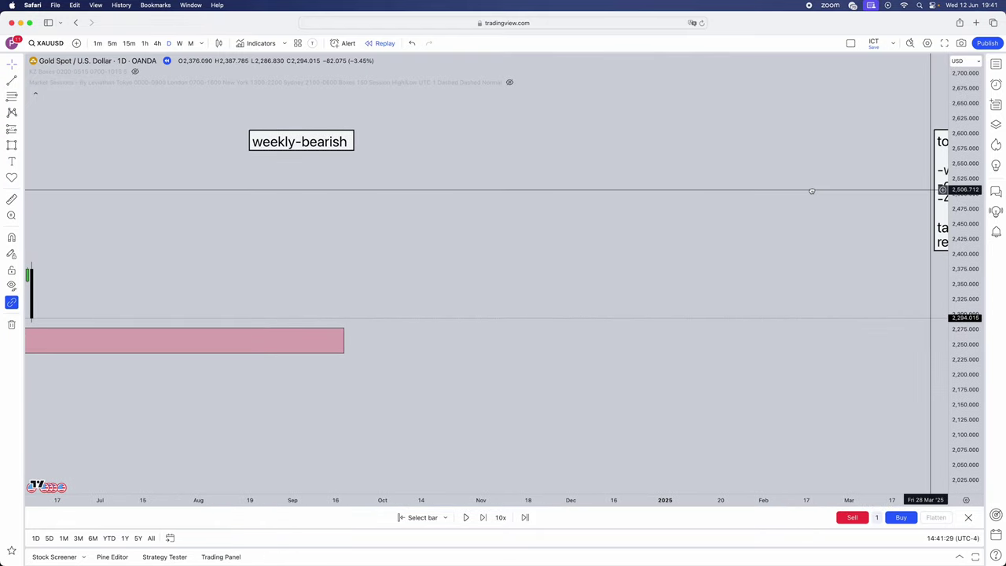
scroll(668, 152, "down", 1)
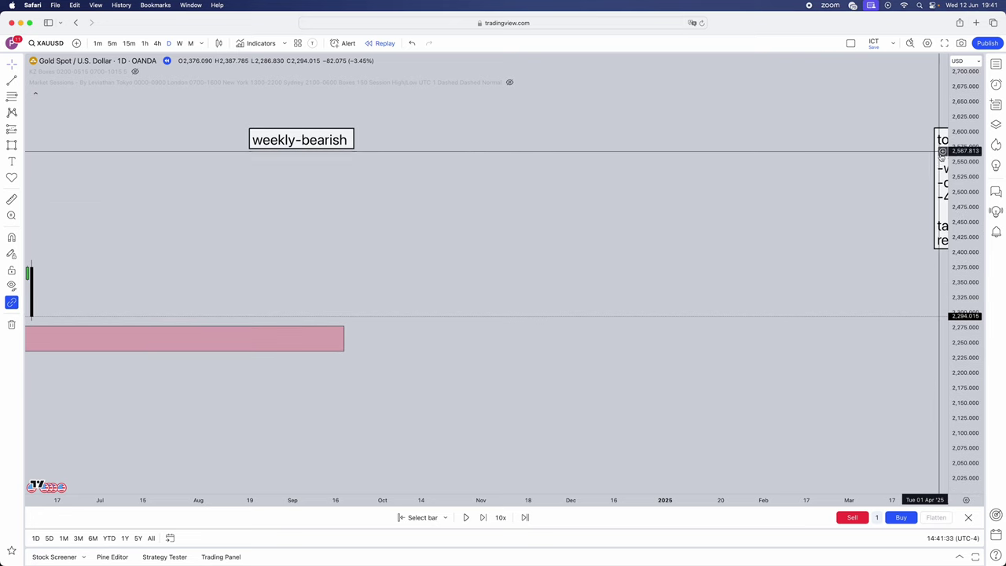
Step: Move the top down analysis note to sit right of the daily candles
left_click(180, 43)
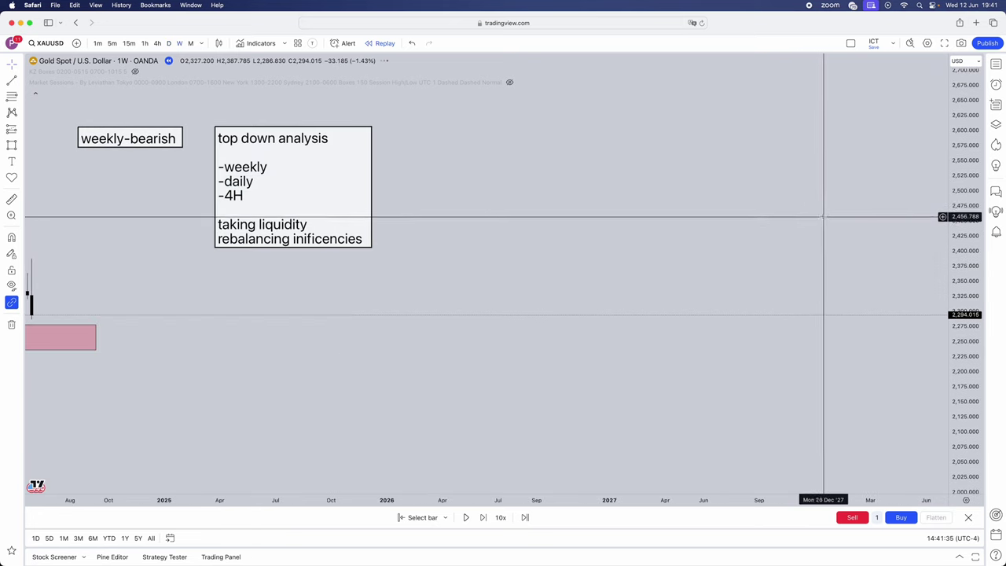
left_click_drag(334, 198, 139, 197)
left_click(168, 43)
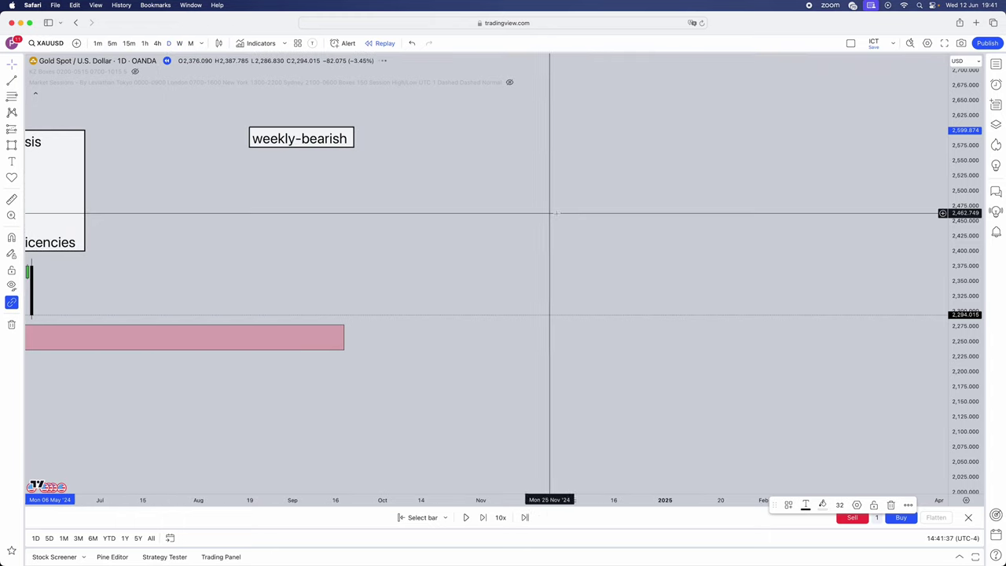
left_click_drag(396, 209, 728, 208)
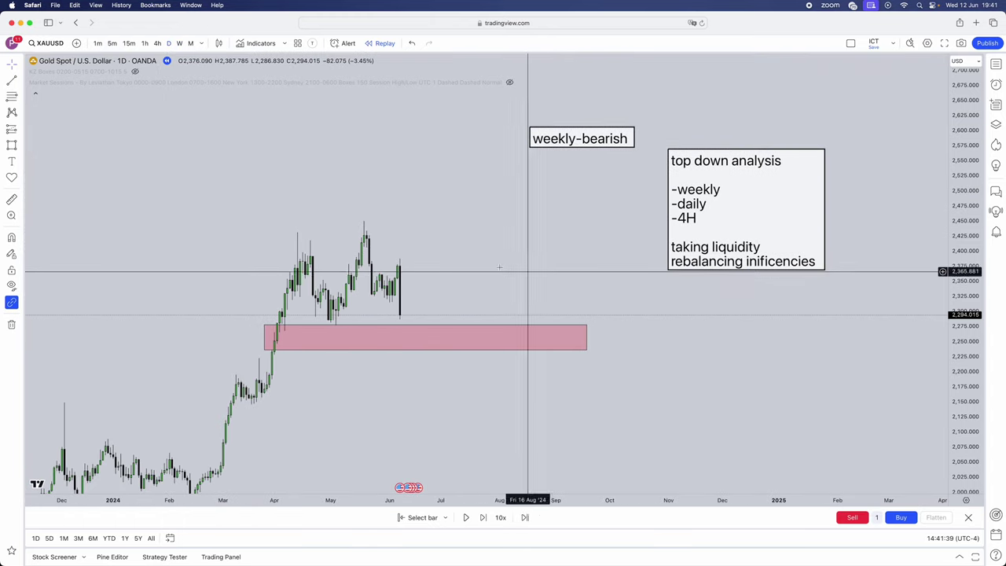
left_click_drag(496, 268, 467, 220)
left_click_drag(975, 375, 975, 346)
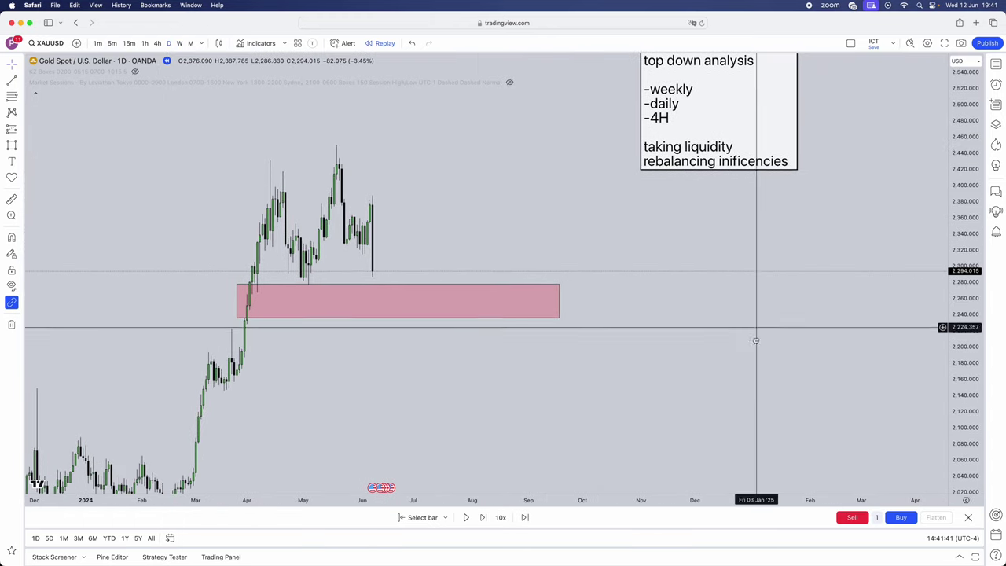
left_click_drag(754, 341, 752, 416)
left_click_drag(685, 219, 684, 234)
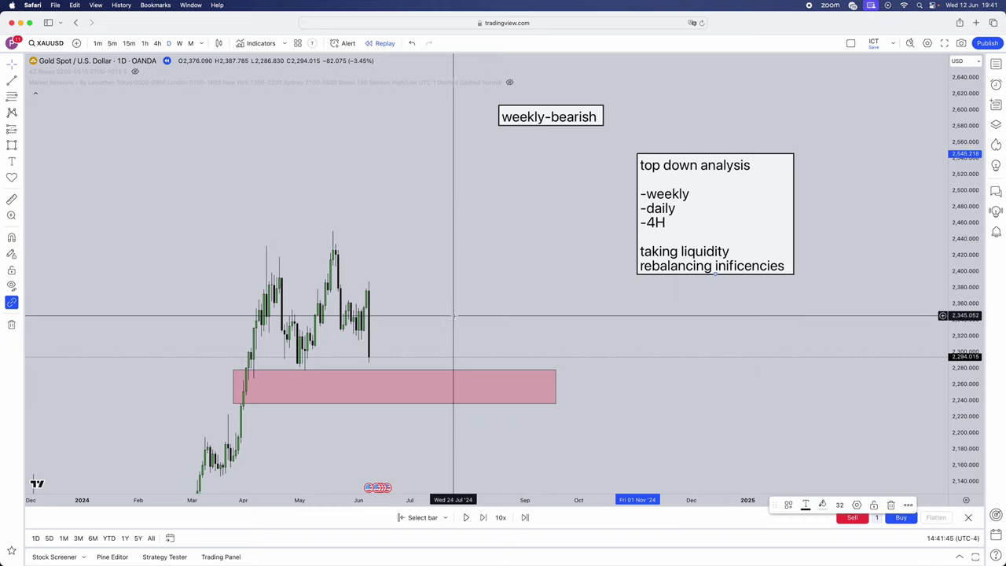
Step: Pan the daily chart to frame the weekly-bearish label and pink zone
left_click_drag(455, 312, 454, 302)
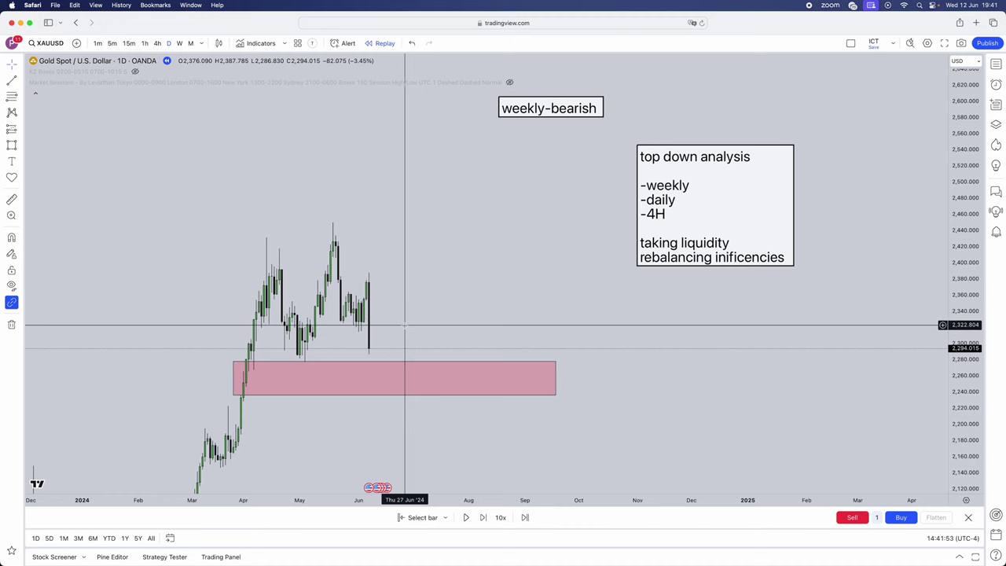
scroll(405, 324, "up", 2)
scroll(404, 320, "left", 2)
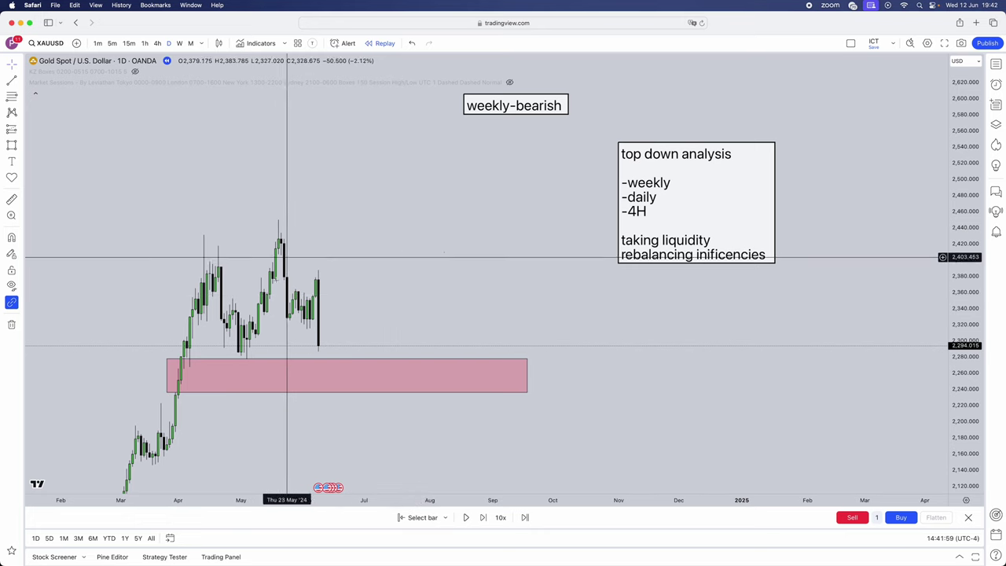
scroll(420, 272, "left", 2)
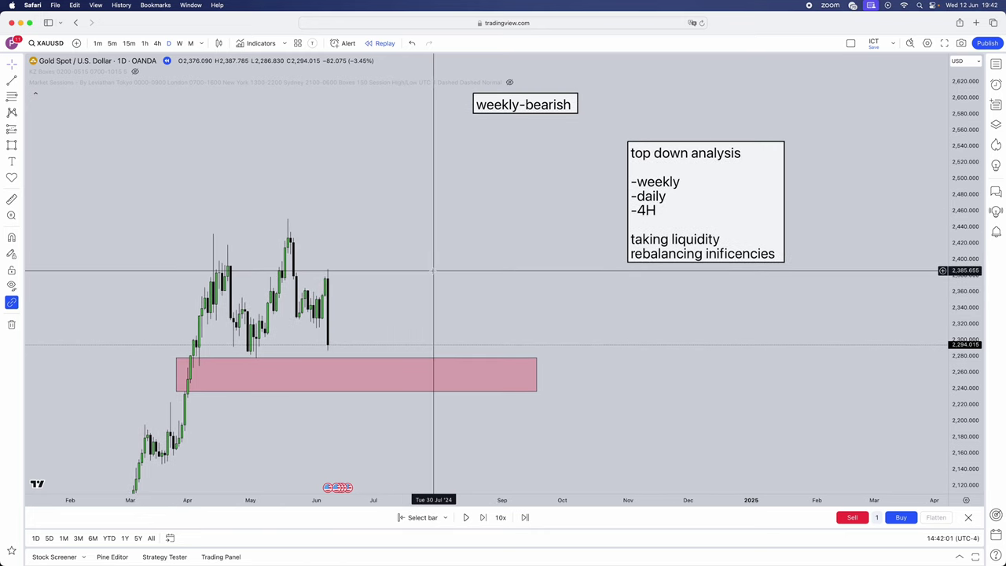
scroll(440, 270, "left", 2)
Step: Draw a line along the May low near 2,280 out to late August
left_click(268, 358)
left_click(29, 145)
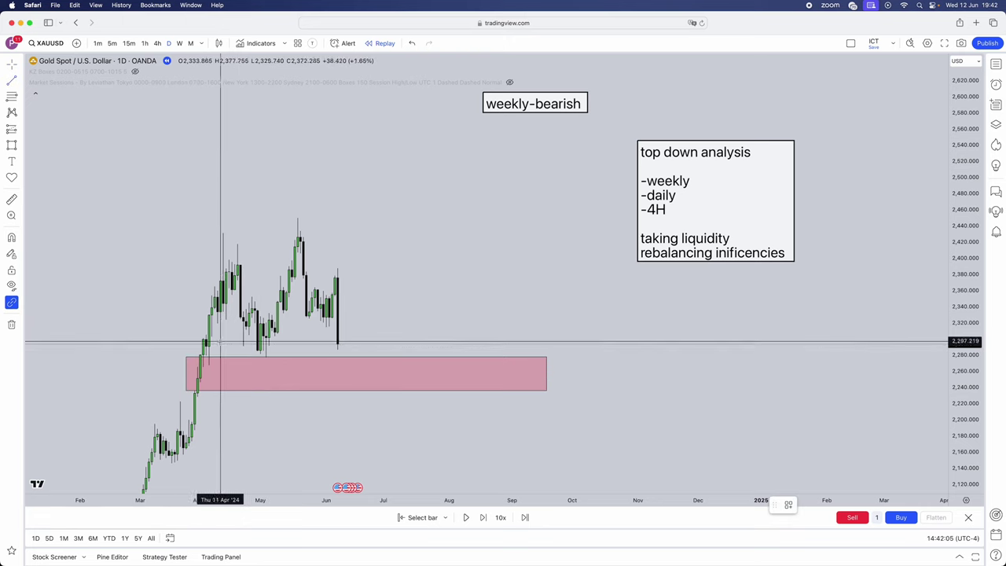
left_click(266, 357)
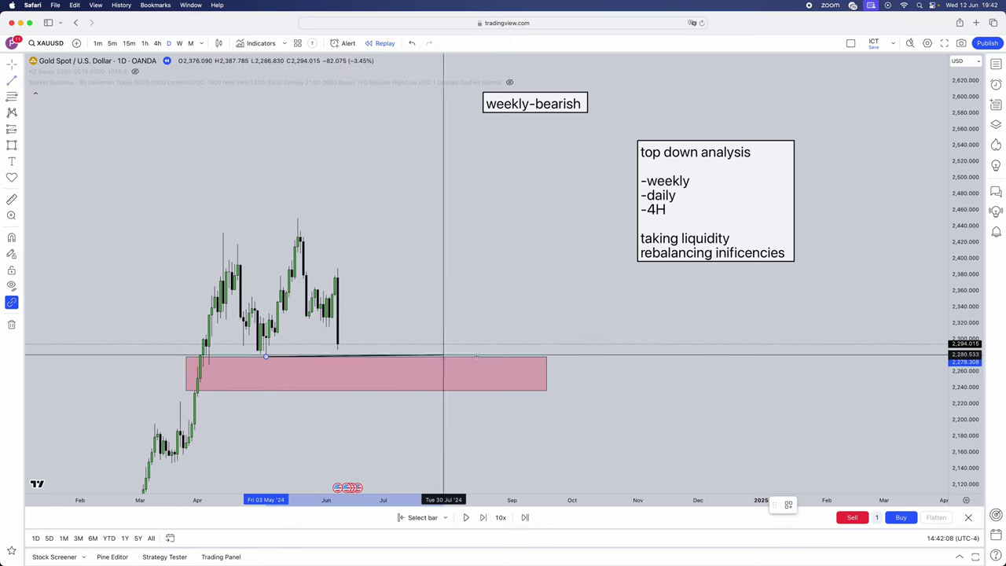
left_click(499, 359)
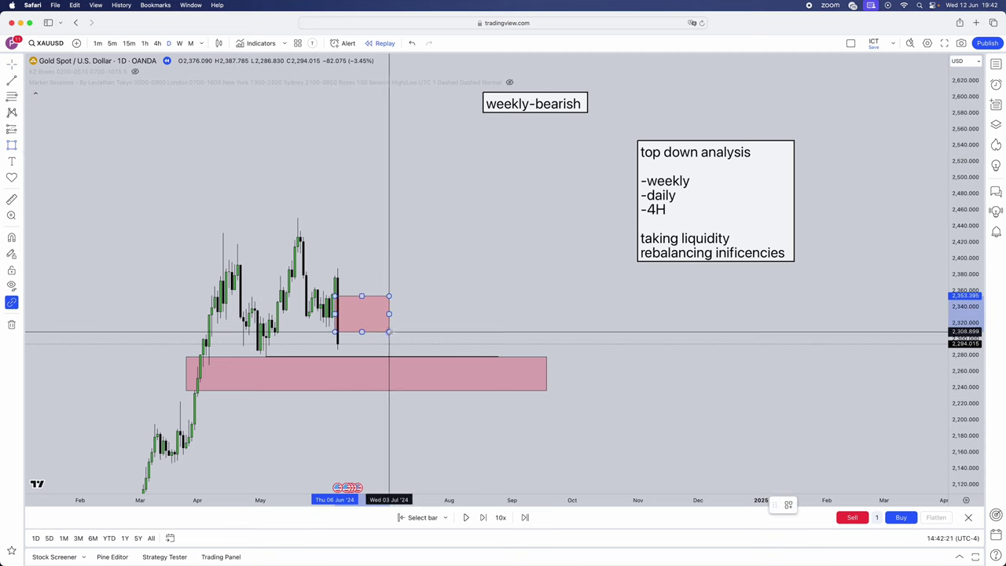
Step: Draw a small pink box near 2,295–2,350 over the latest candles and lower its bottom edge
left_click_drag(397, 338, 397, 341)
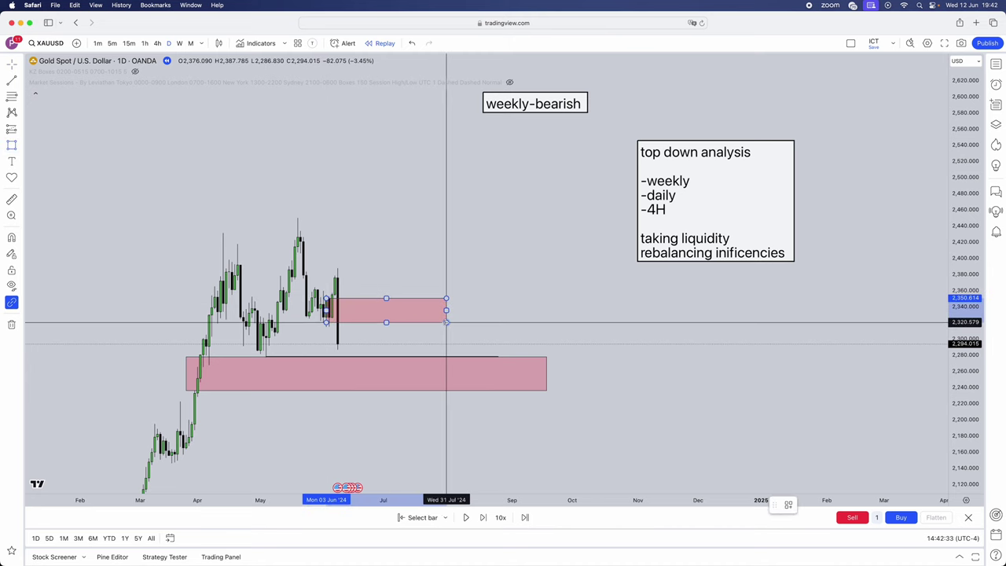
left_click(478, 302)
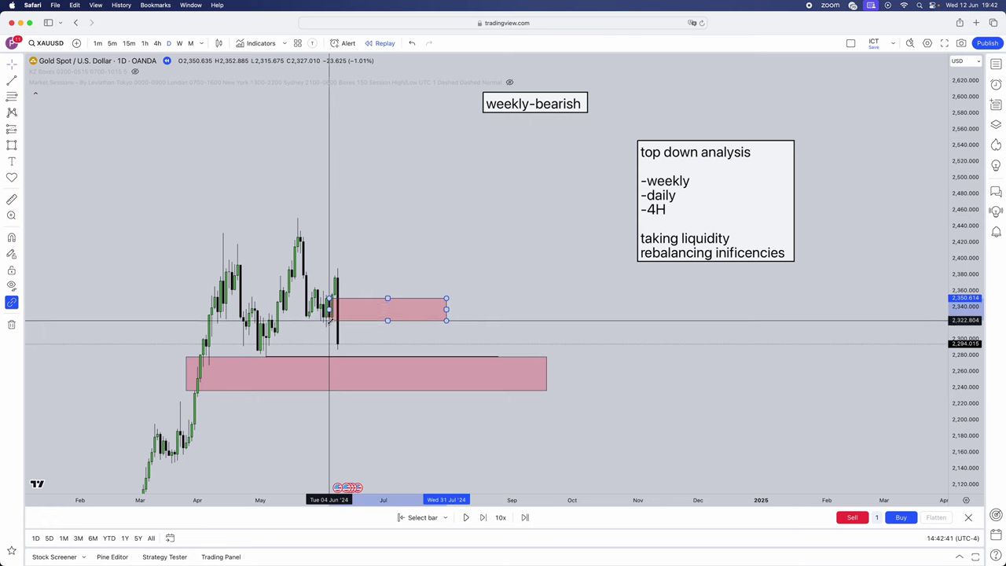
left_click(363, 329)
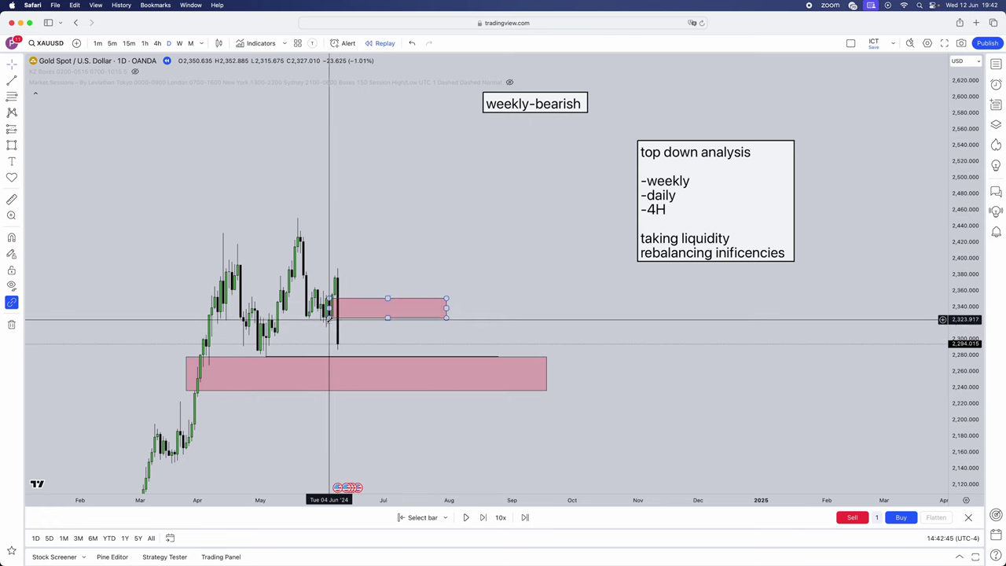
left_click_drag(353, 309, 358, 306)
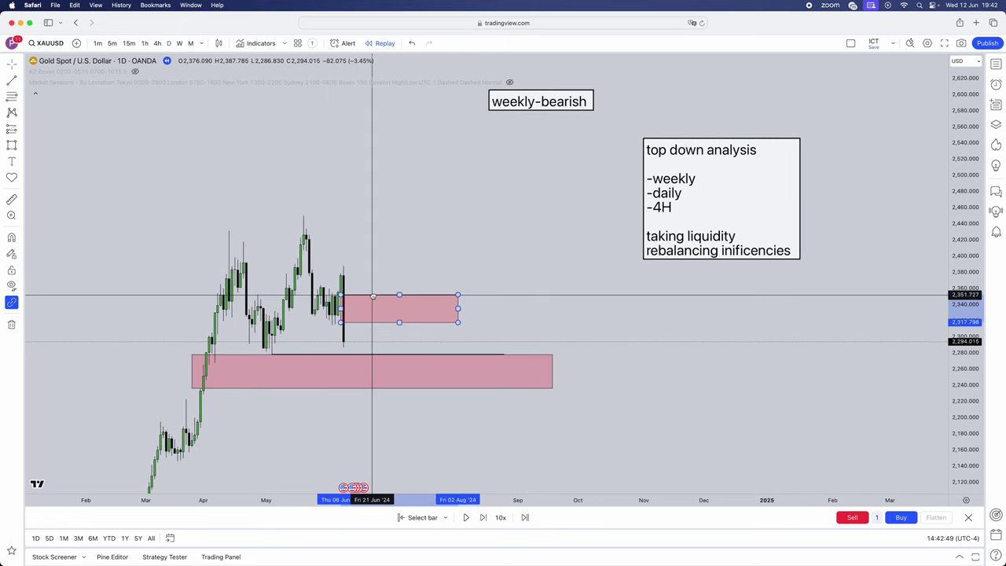
left_click_drag(399, 321, 404, 341)
left_click(529, 299)
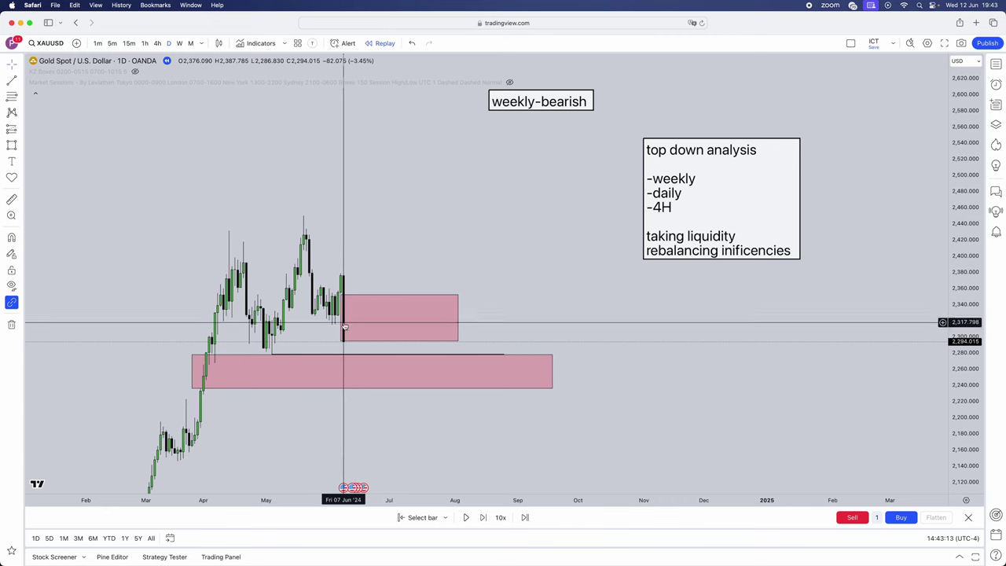
Step: On the 4h chart, trim the small pink zone to about 2,325–2,345, ending mid-June
left_click(157, 44)
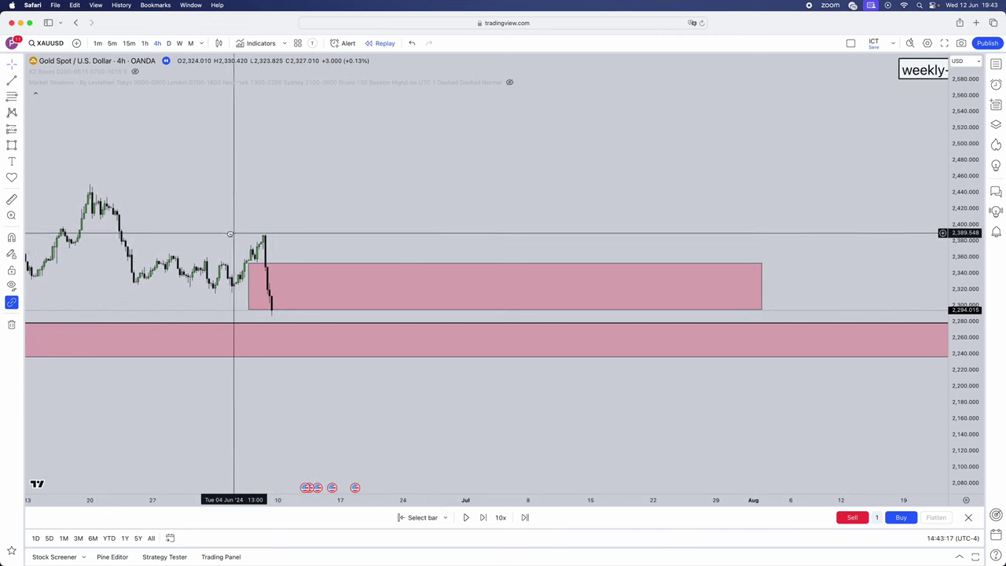
left_click(248, 290)
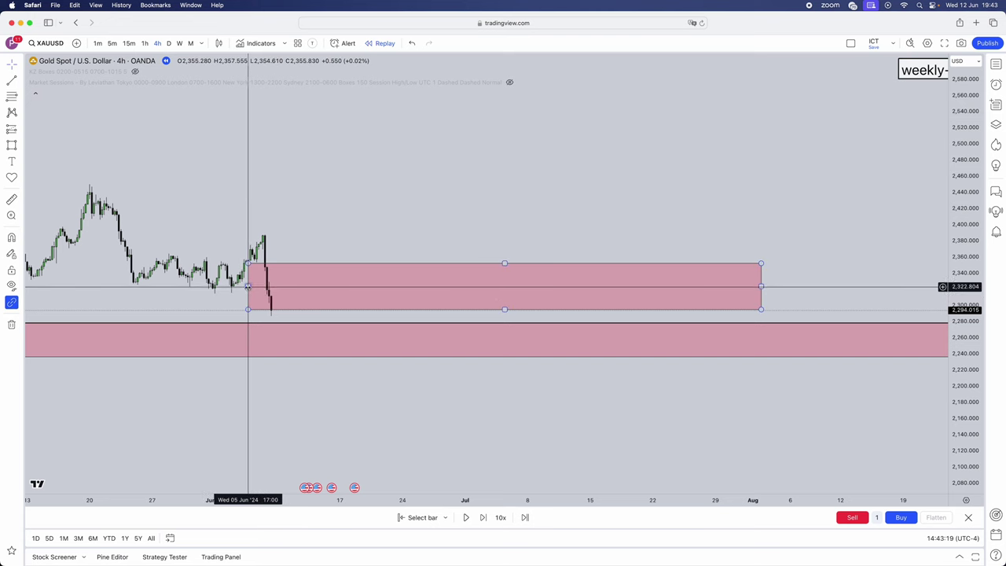
left_click_drag(248, 287, 236, 287)
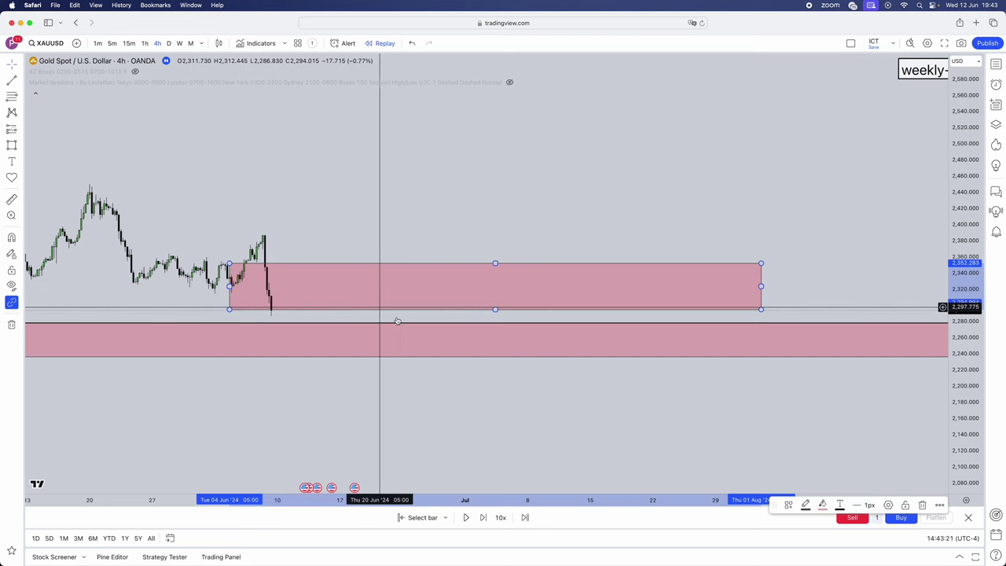
left_click_drag(494, 309, 493, 272)
left_click(337, 240)
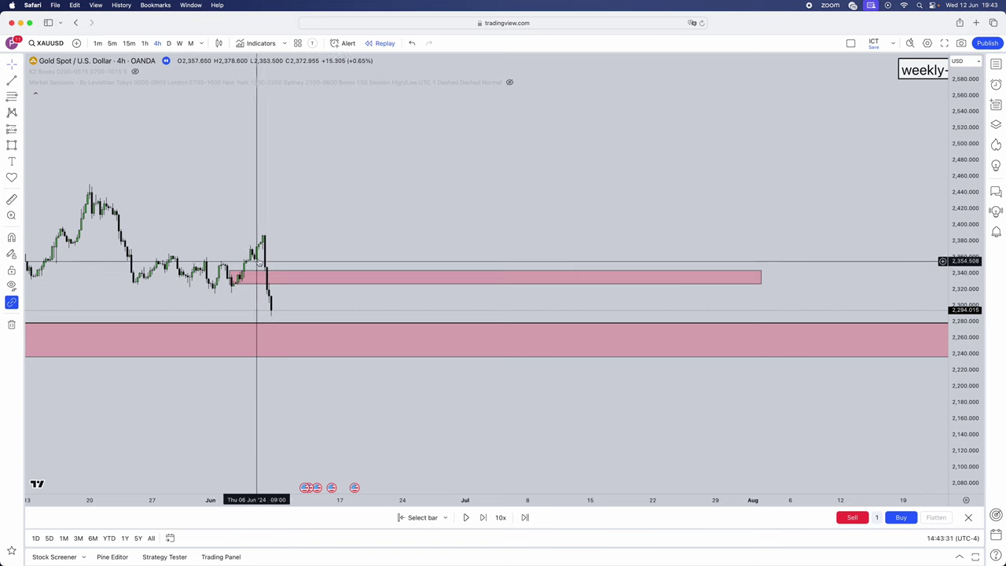
scroll(860, 239, "down", 3)
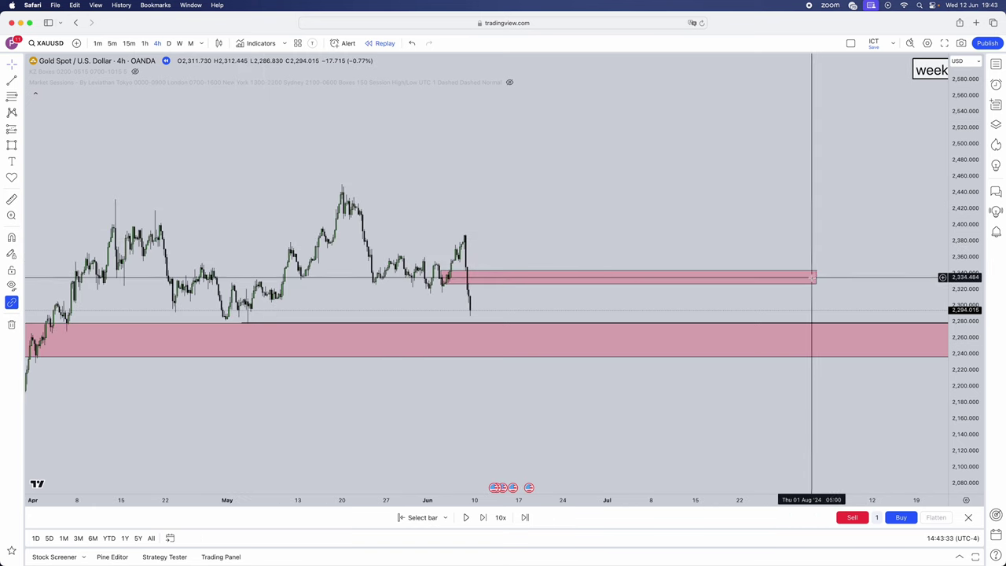
left_click_drag(815, 278, 509, 277)
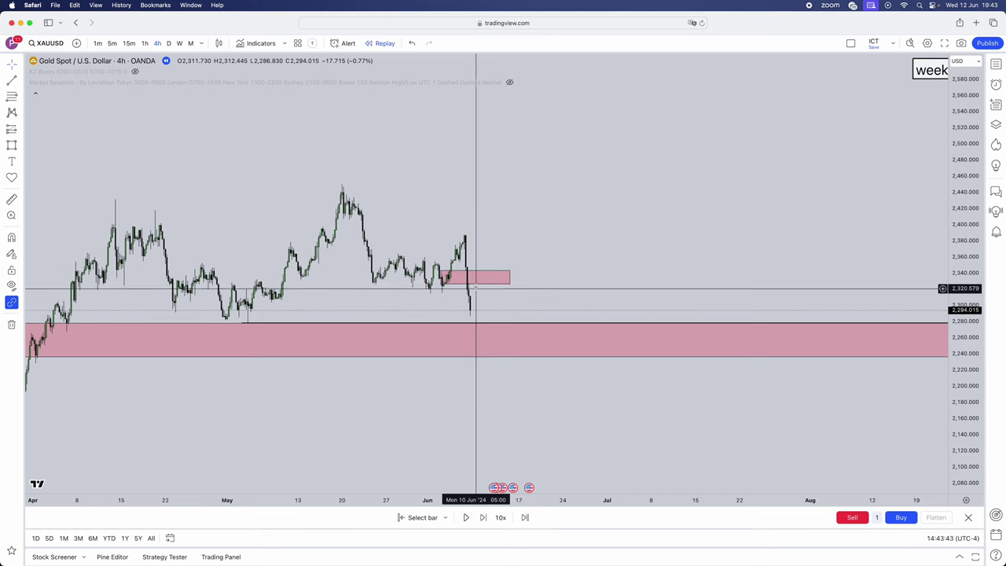
left_click(22, 131)
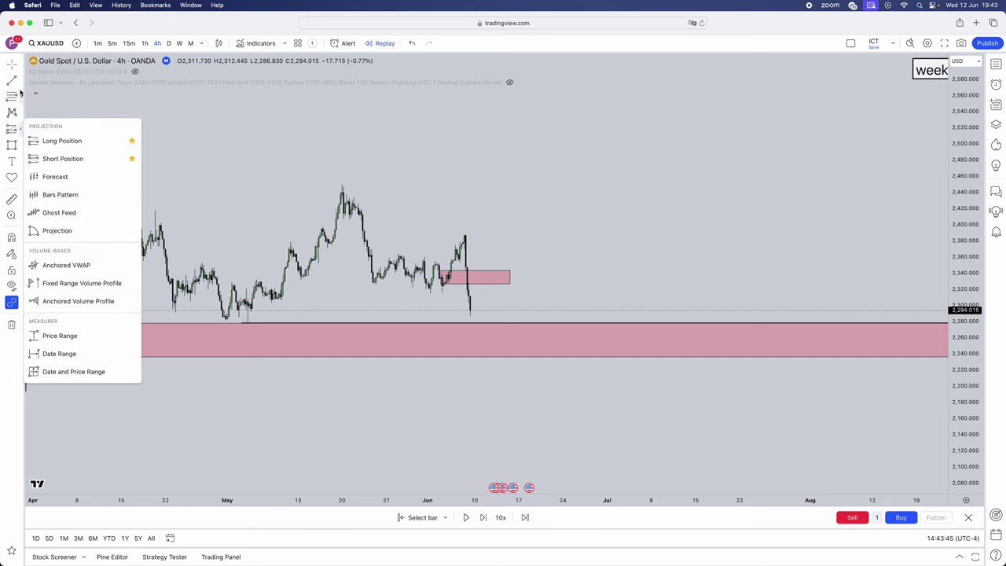
left_click(23, 163)
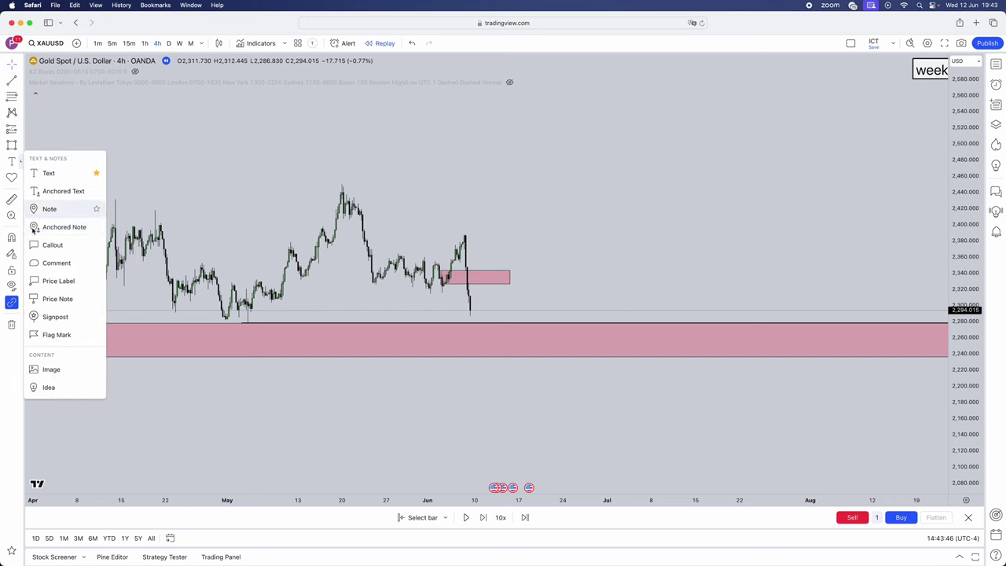
left_click(22, 148)
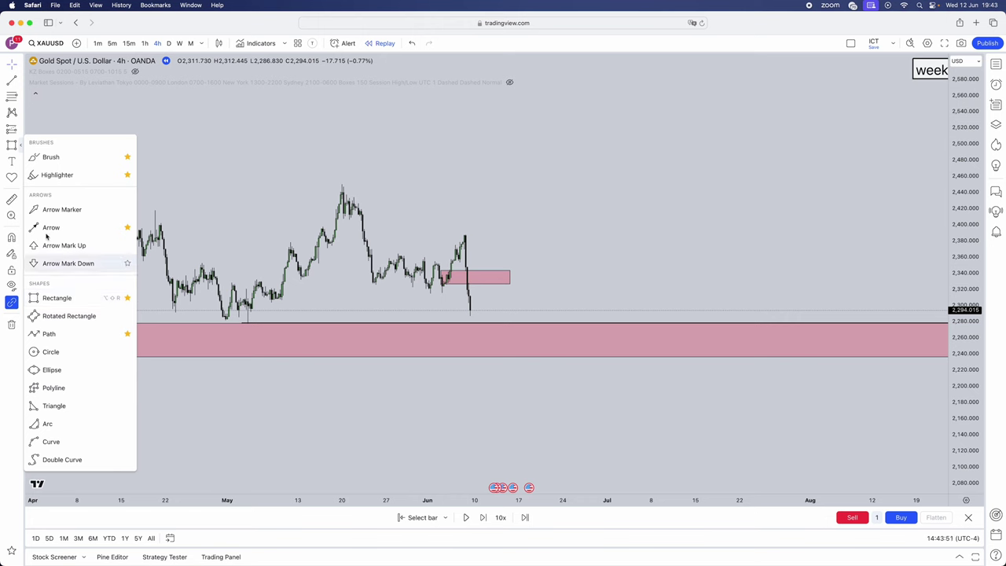
left_click(52, 157)
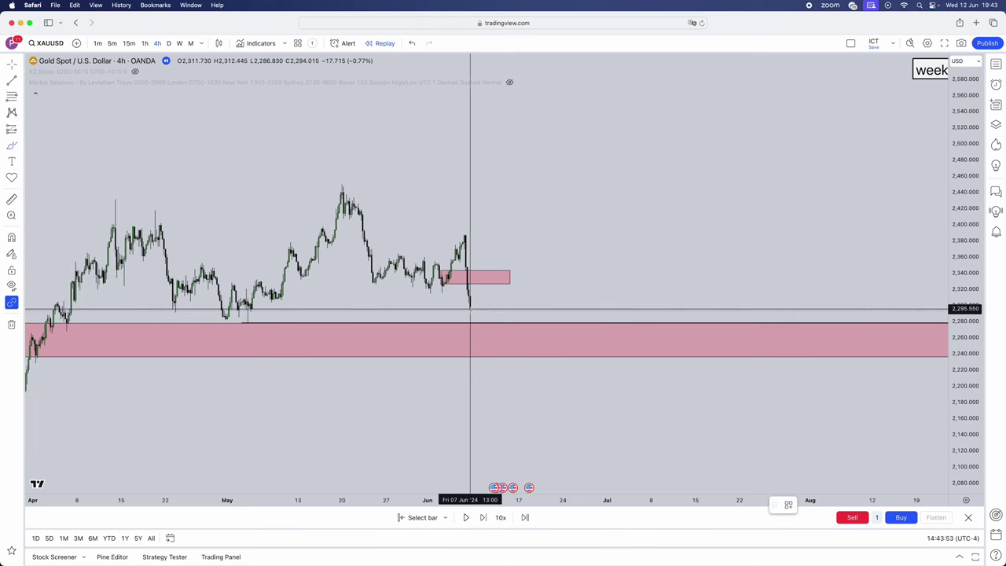
left_click_drag(472, 312, 489, 342)
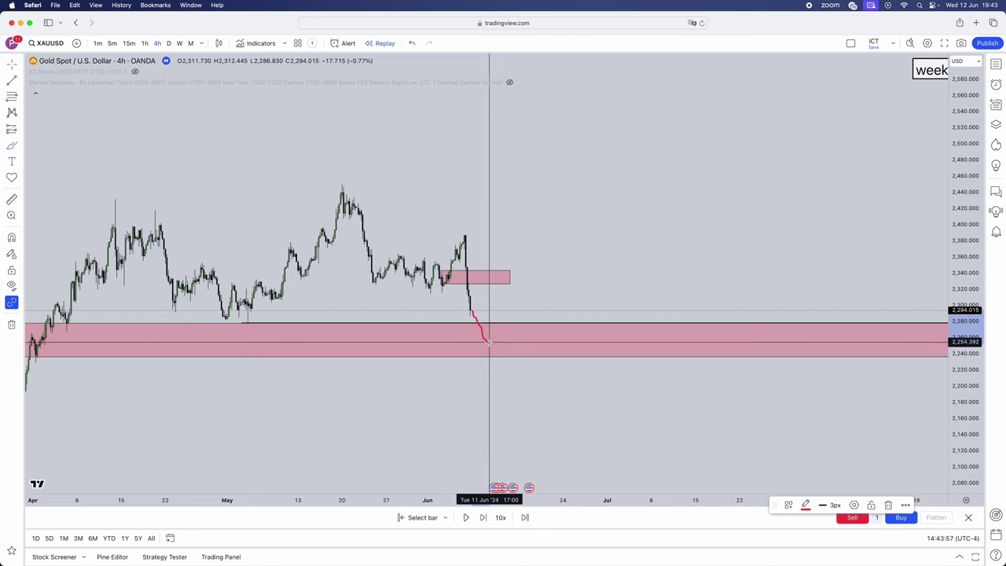
mouse_move(445, 243)
left_mouse_down()
mouse_move(467, 244)
mouse_move(471, 288)
mouse_move(482, 285)
left_mouse_up()
left_click_drag(488, 340, 501, 286)
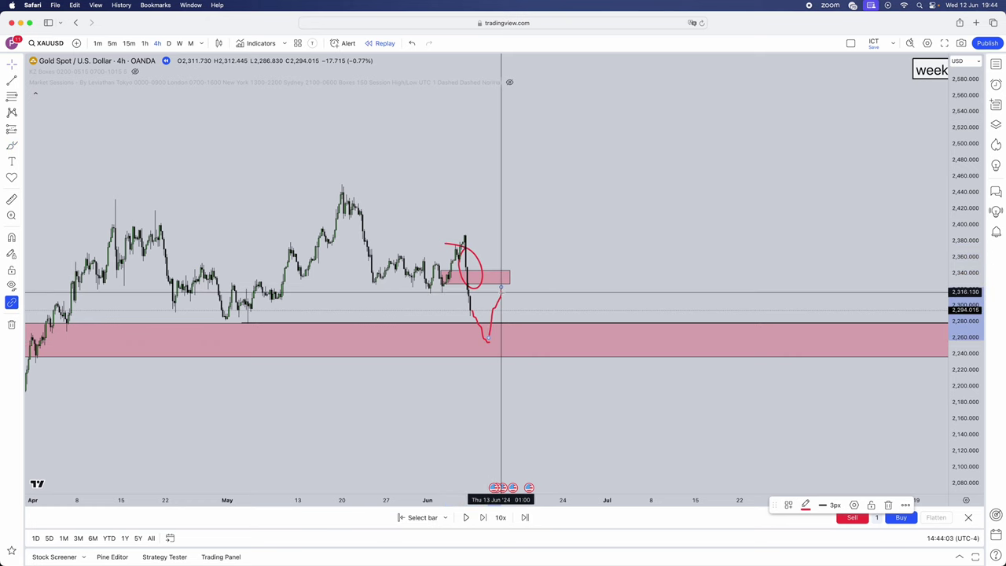
key("super+z")
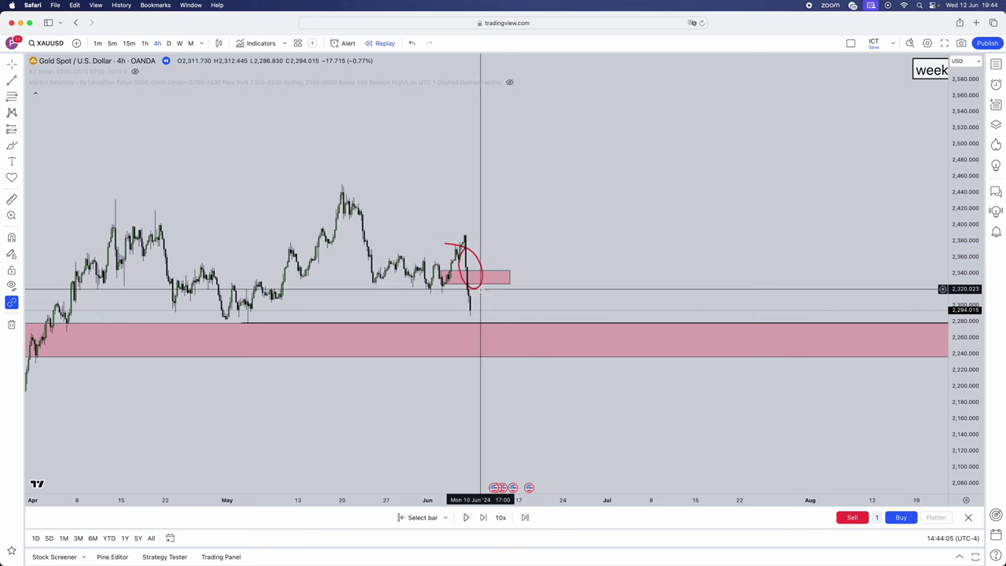
key("super+z")
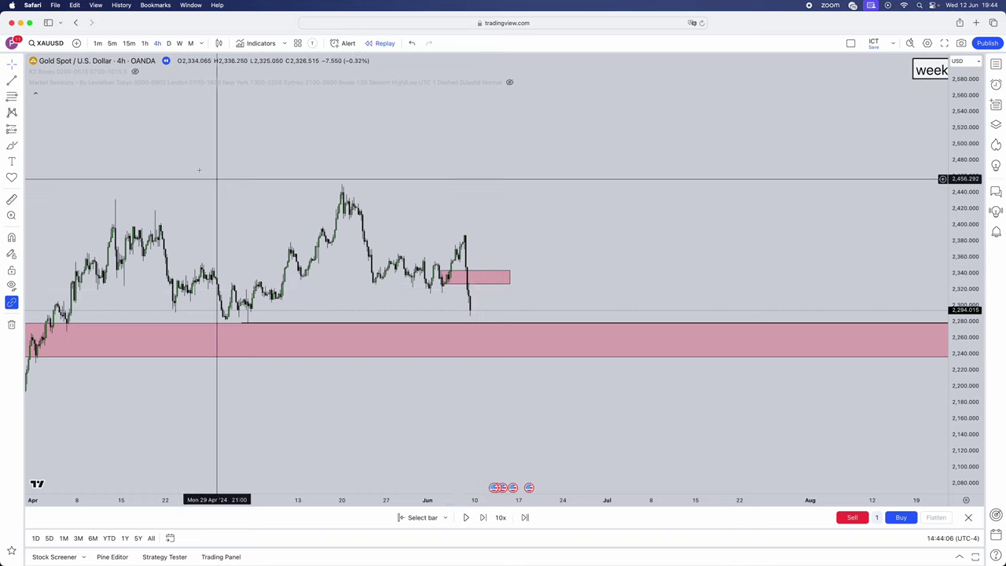
Step: Brush a short mark near the last 4H candle, then pan until the weekly-bearish label shows
left_click(11, 147)
mouse_move(470, 310)
left_mouse_down()
mouse_move(495, 281)
mouse_move(520, 334)
left_mouse_up()
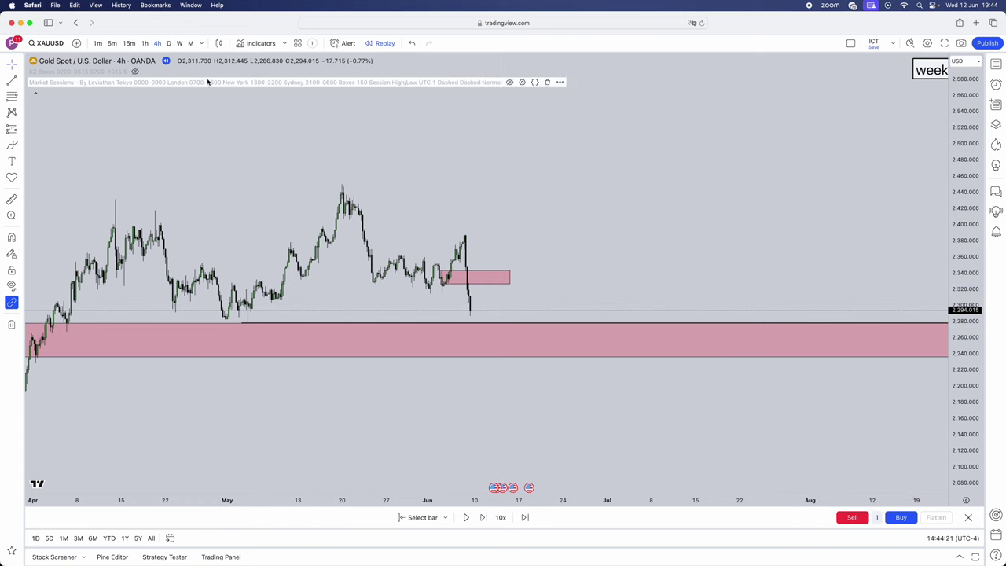
left_click_drag(485, 191, 397, 123)
scroll(397, 123, "down", 3)
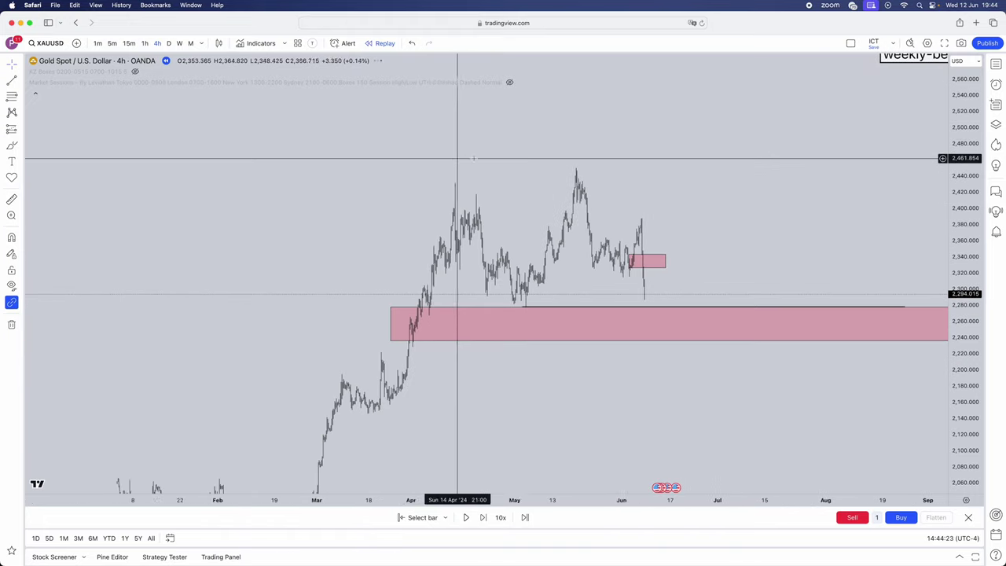
scroll(465, 157, "right", 3)
scroll(400, 148, "up", 3)
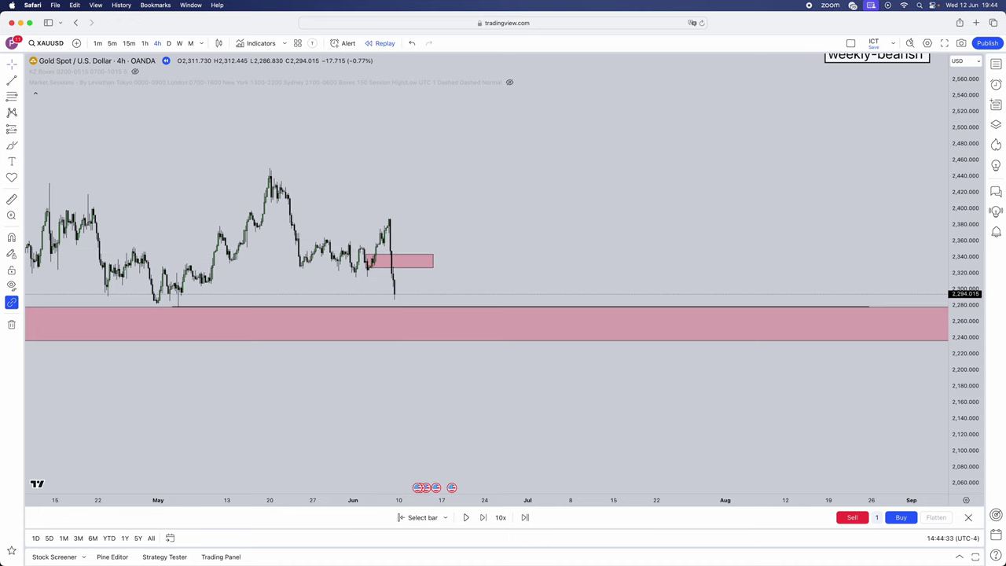
Step: Scrub the weekly breakdown 09/06/24 video in Telegram to its 4H chart zones, then return to TradingView
key("super+Tab")
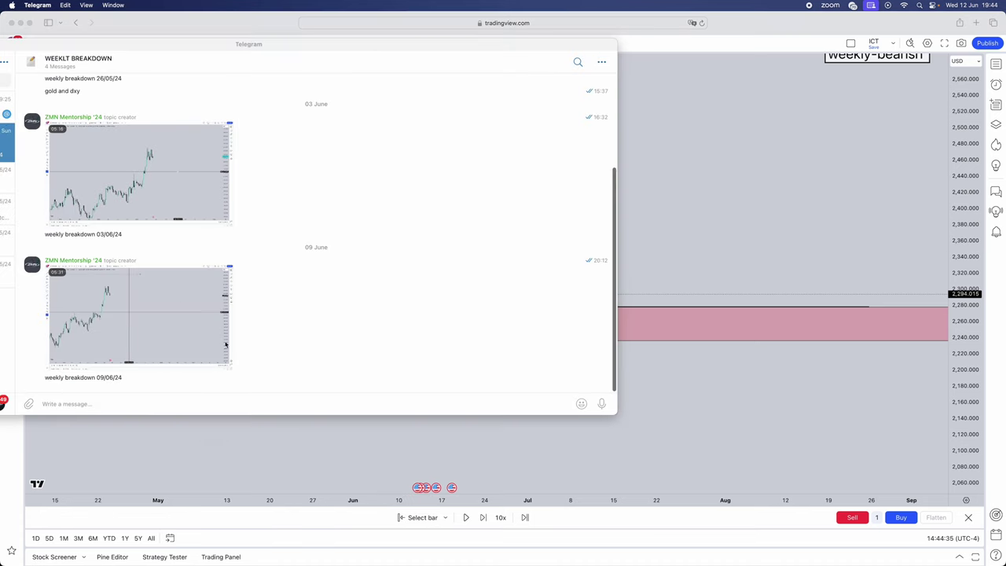
left_click(220, 354)
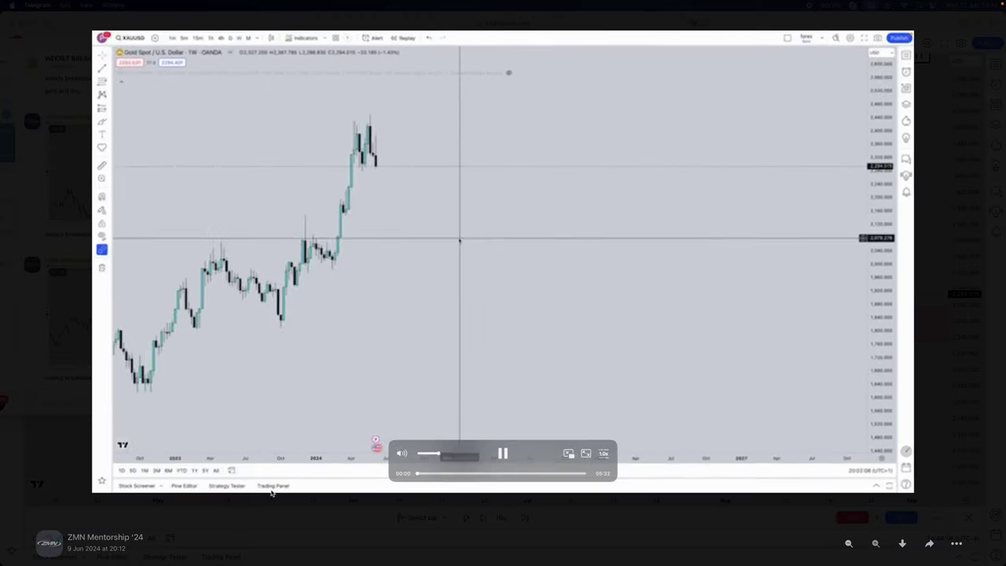
left_click(502, 454)
left_click(449, 474)
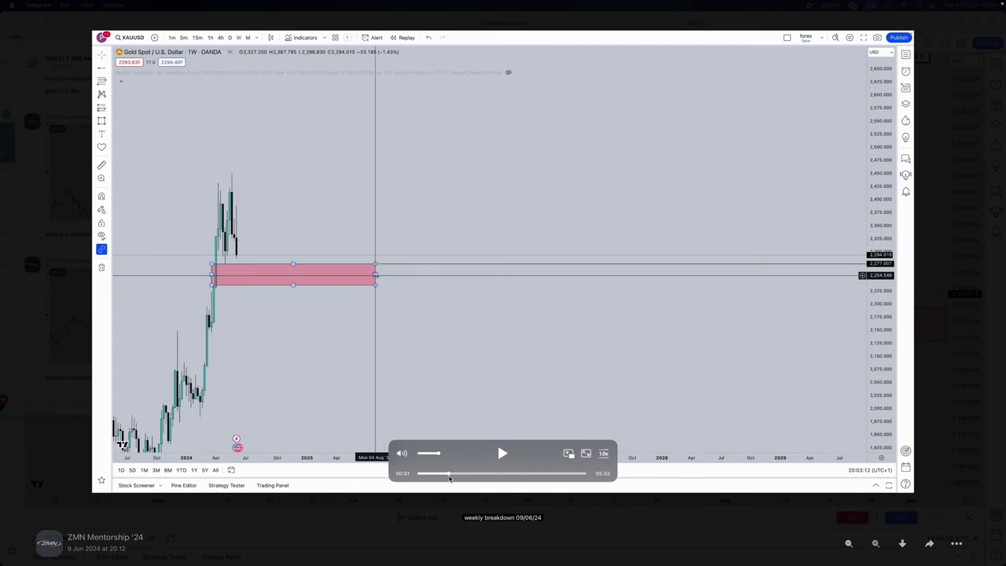
left_click_drag(450, 477, 502, 475)
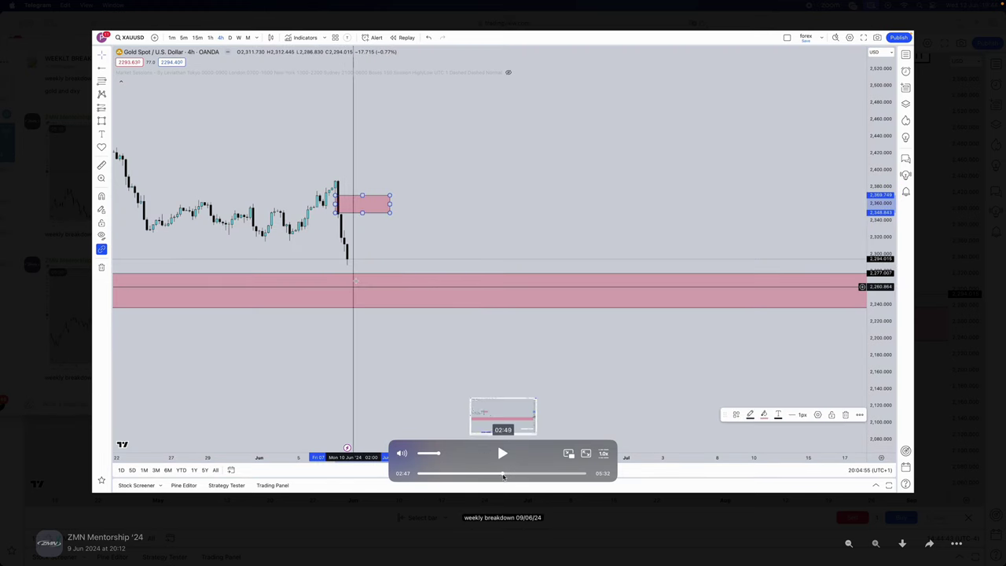
left_click(498, 475)
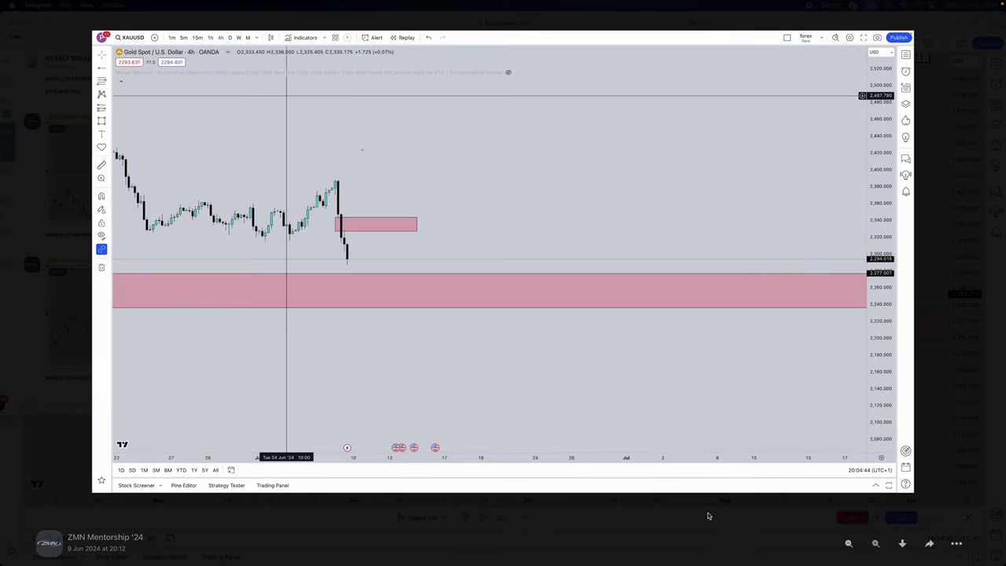
key("Escape")
left_click(642, 451)
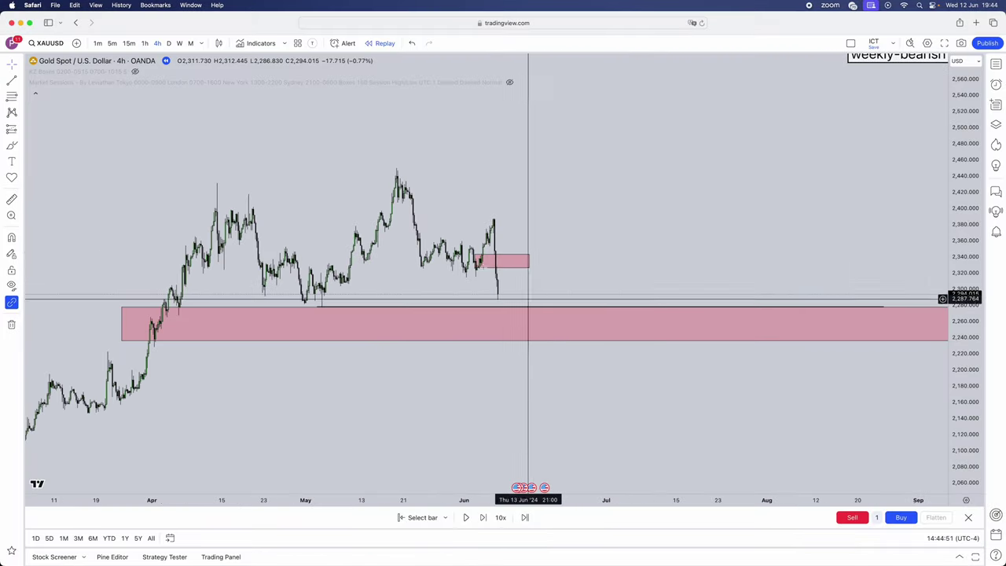
Step: Advance the replay nine bars until price rebounds from about 2,290 toward 2,338, zooming into the latest bars
left_click(483, 517)
left_click(483, 517)
left_click(484, 517)
left_click(483, 517)
left_click(484, 517)
left_click(484, 518)
left_click(484, 518)
left_click(483, 517)
left_click(484, 517)
left_click(483, 517)
left_click(483, 517)
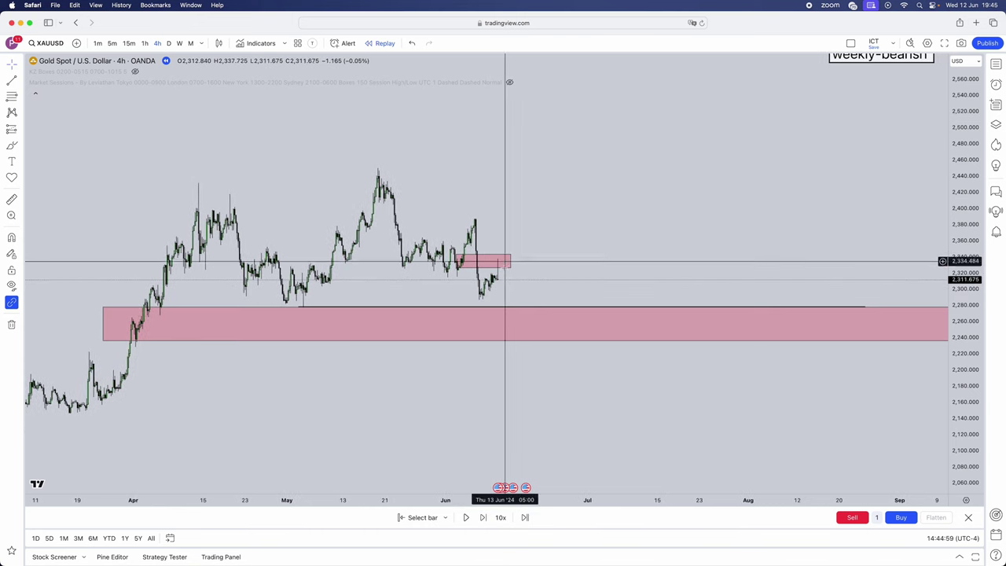
scroll(488, 293, "up", 3)
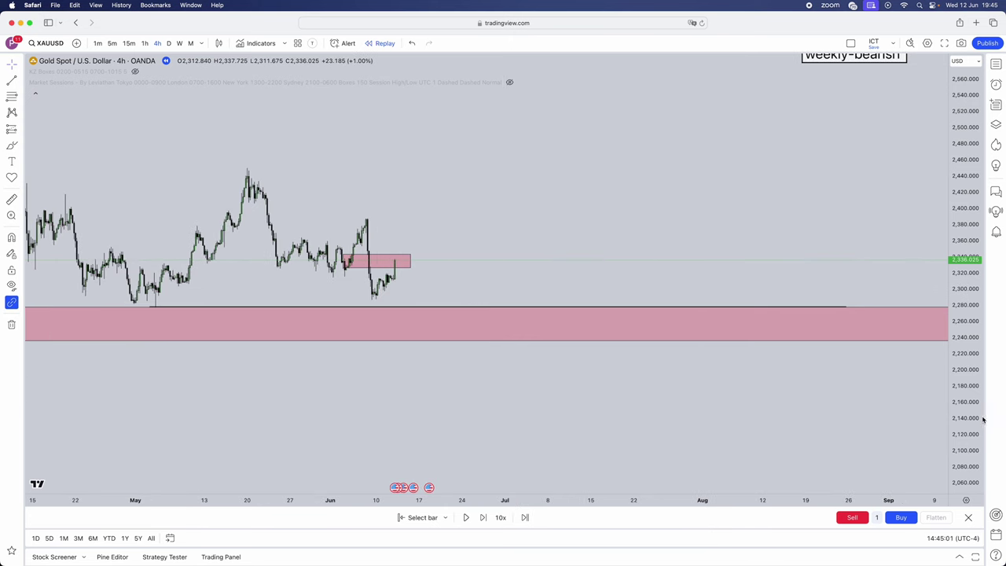
scroll(979, 425, "up", 3)
scroll(555, 231, "up", 3)
scroll(609, 268, "left", 5)
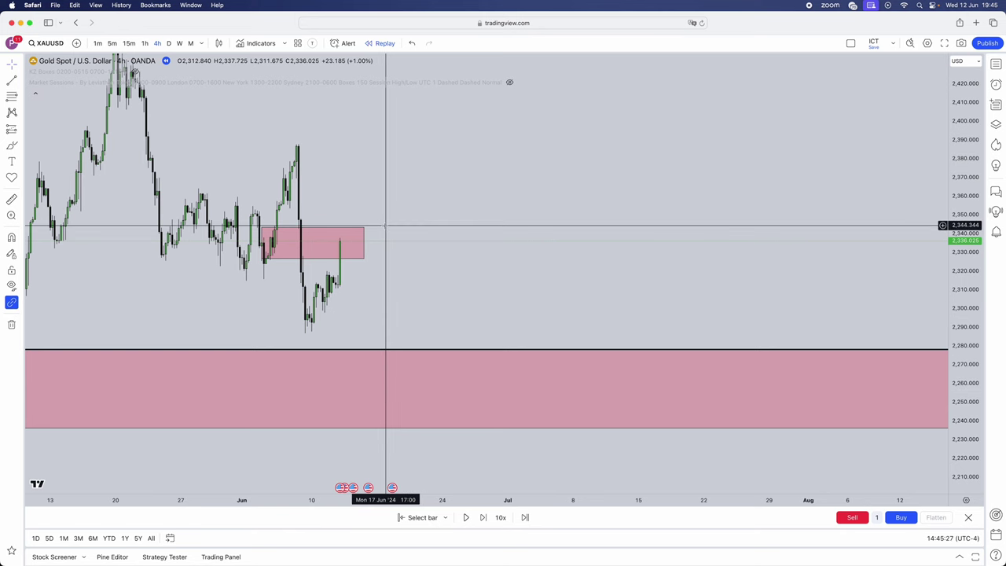
Step: Advance the replay one more bar so the candle wicks to about 2,343, then select the small pink box
left_click(481, 518)
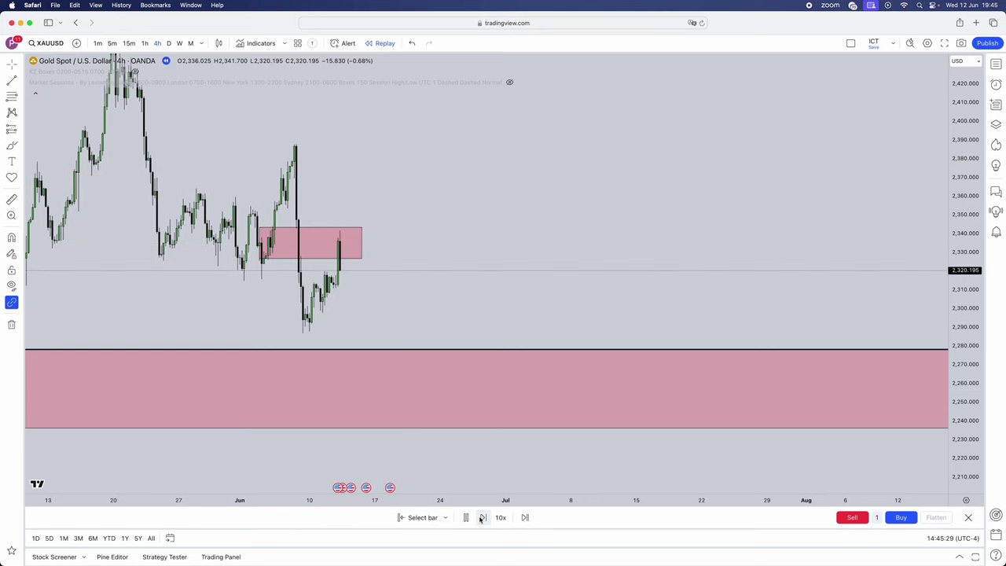
scroll(359, 336, "left", 10)
scroll(360, 287, "right", 5)
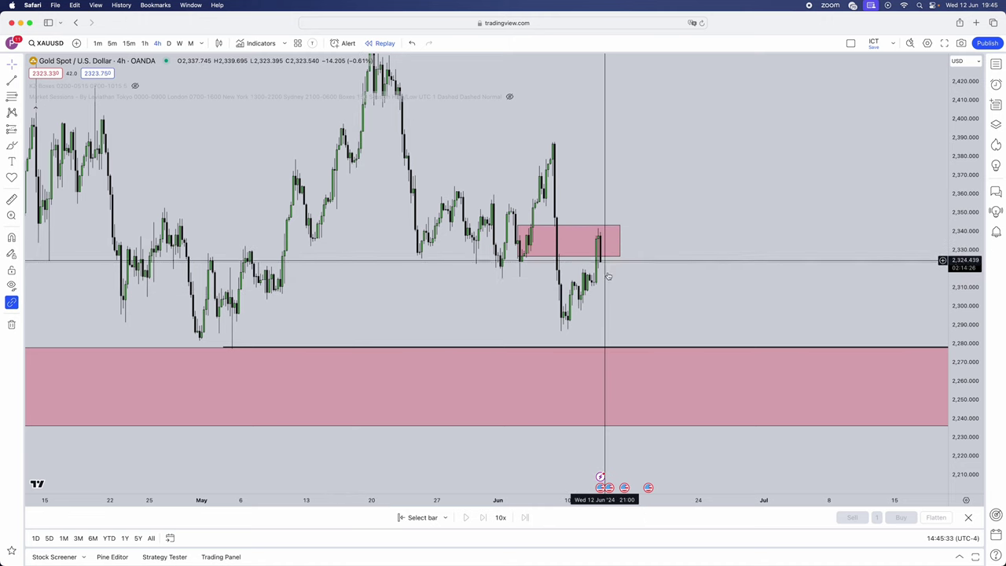
scroll(543, 302, "right", 3)
scroll(511, 302, "right", 1)
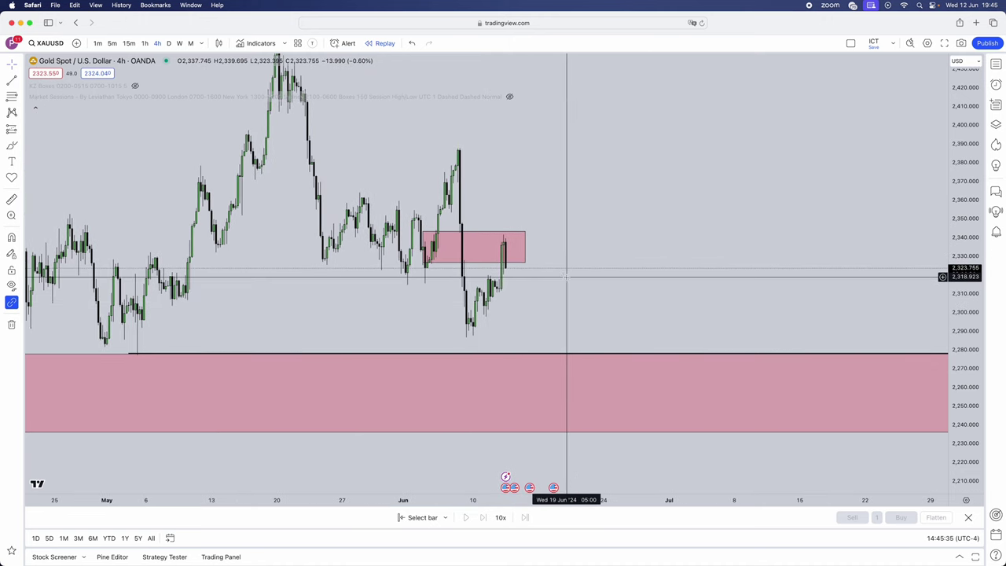
scroll(560, 273, "right", 3)
scroll(558, 272, "right", 1)
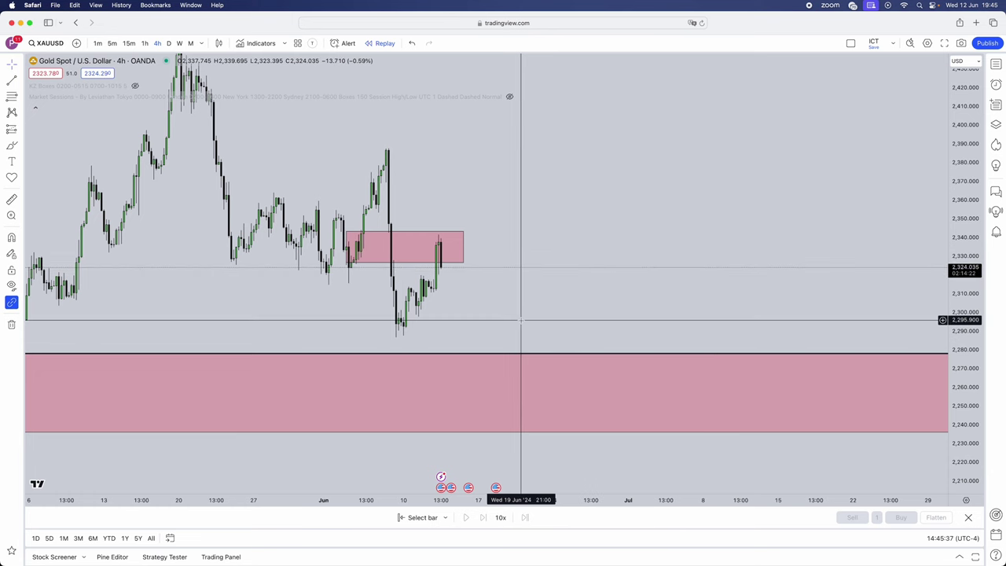
left_click(464, 247)
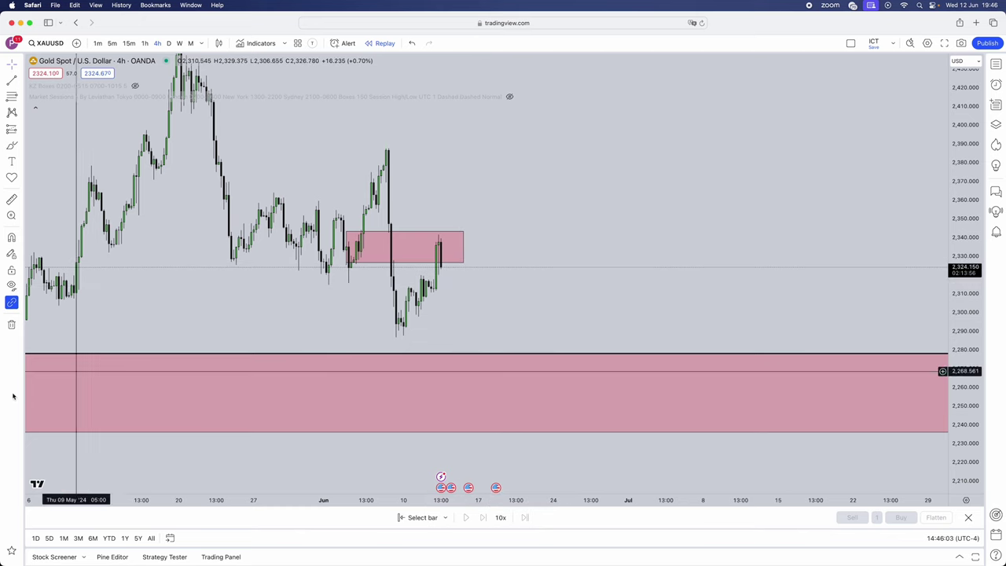
Step: Glance at the weekly breakdown chat in Telegram and go back to the gold chart
key("super+Tab")
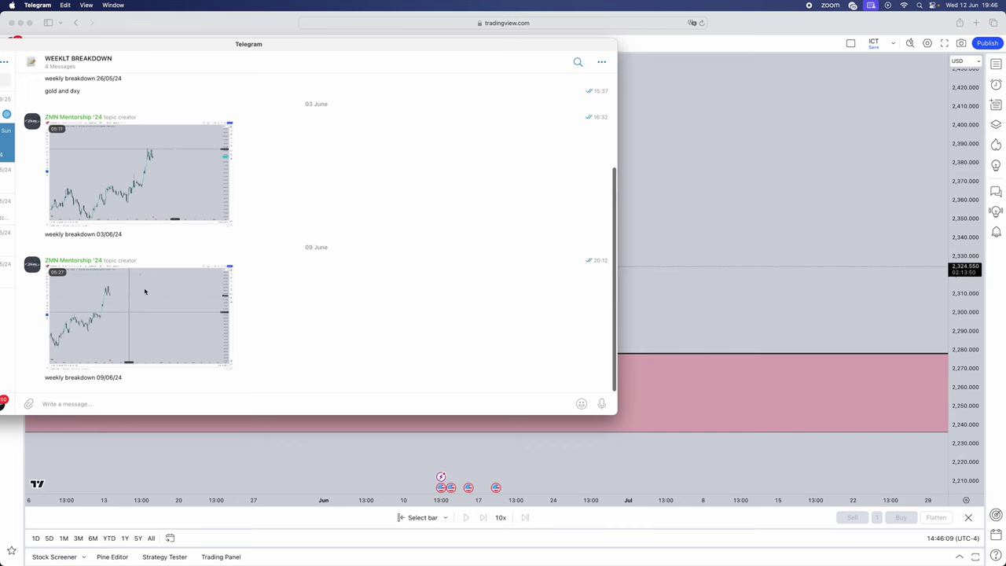
key("super+h")
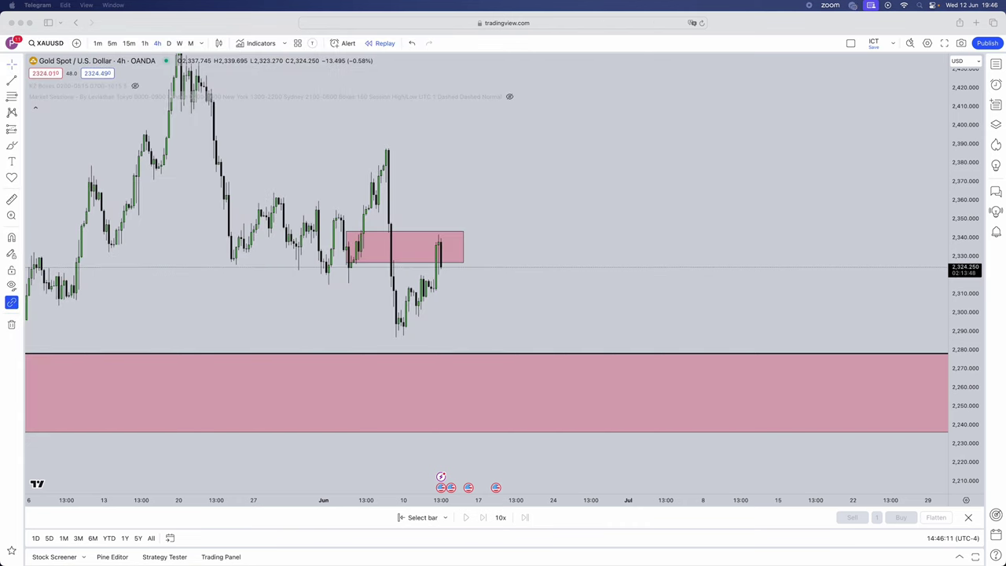
key("super+Tab")
key("super+h")
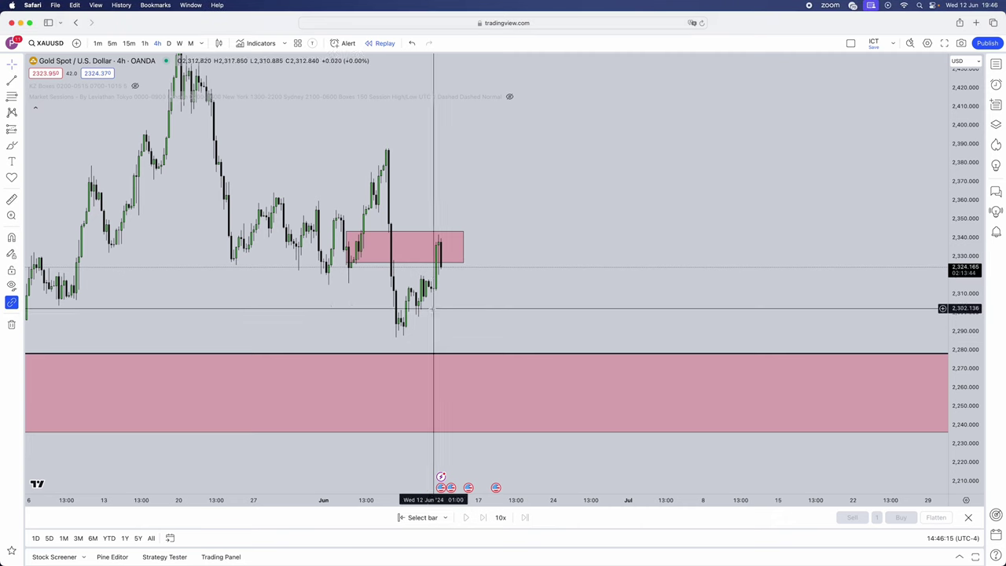
Step: Restart the bar replay from the 11 June candle
left_click_drag(461, 287, 474, 278)
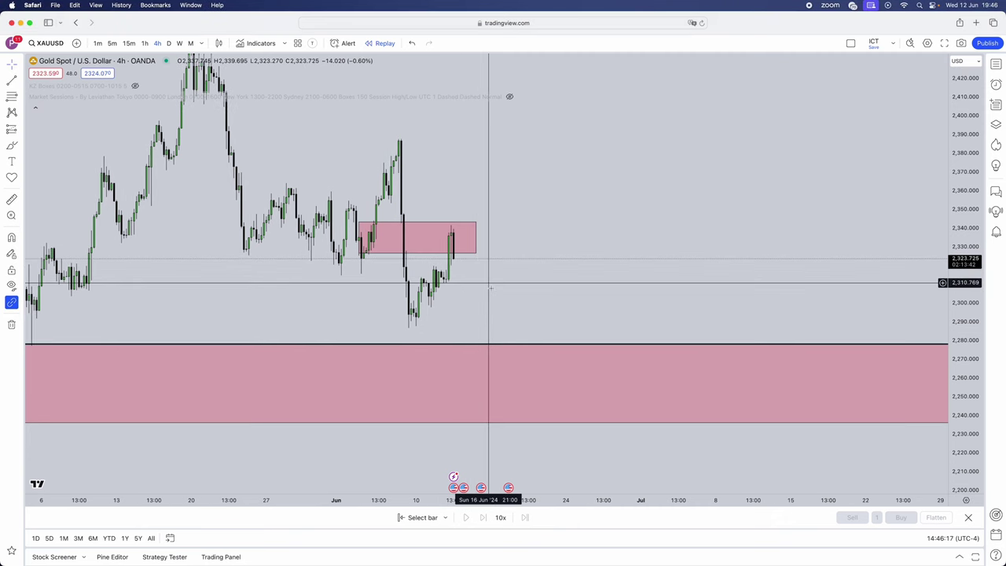
left_click(419, 517)
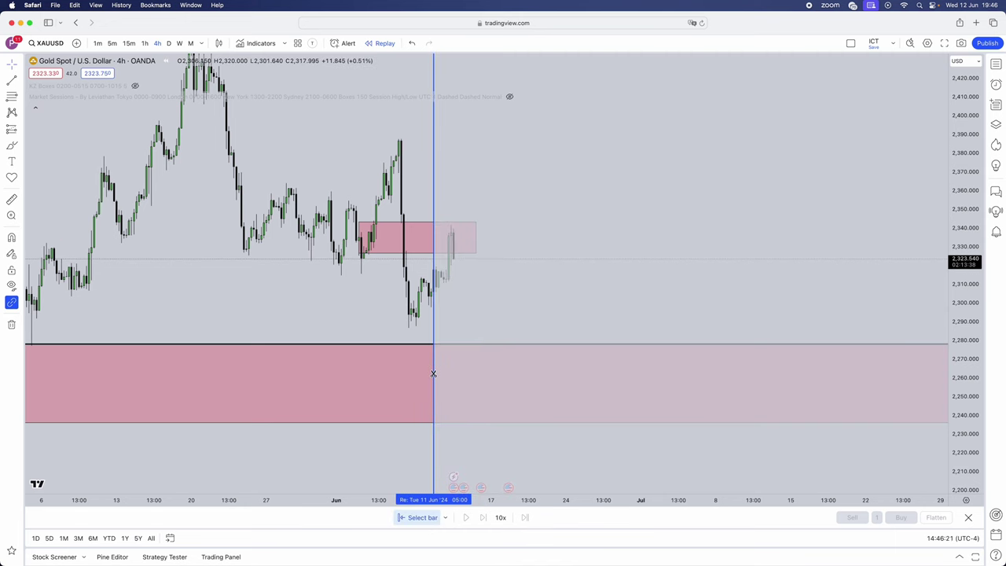
left_click(433, 374)
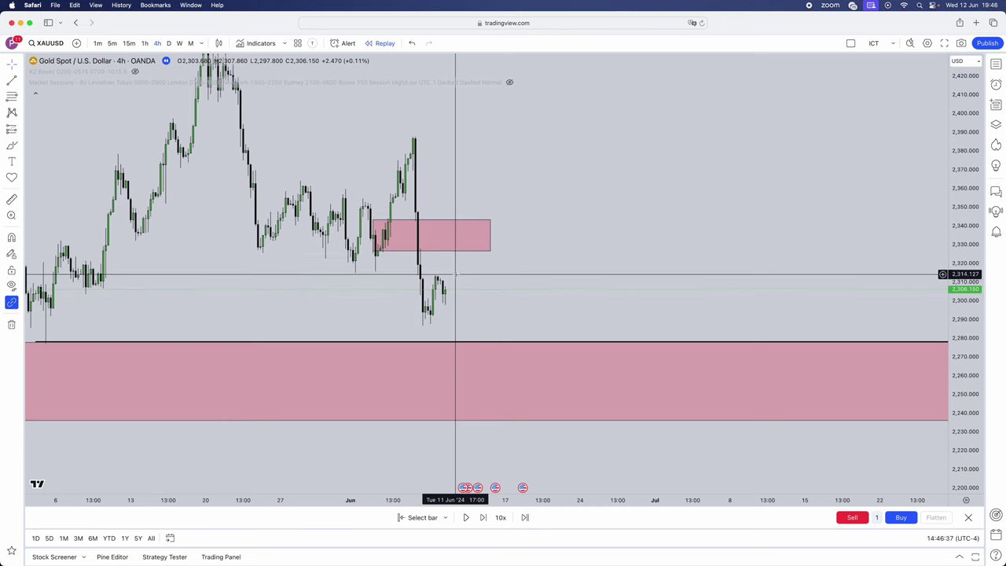
Step: Switch the replay to 15-minute candles and stretch the price scale to enlarge them
left_click(127, 43)
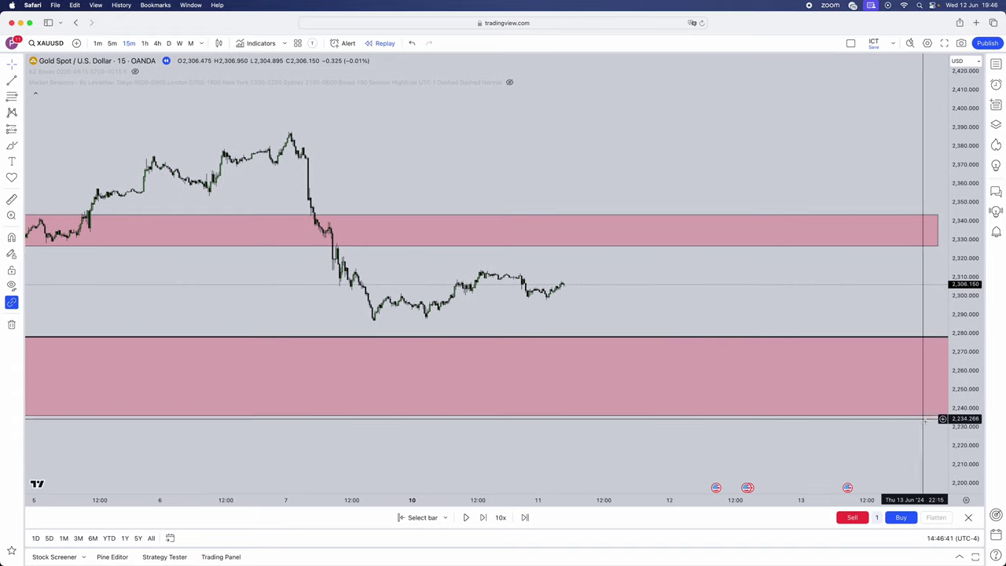
left_click_drag(967, 315, 967, 259)
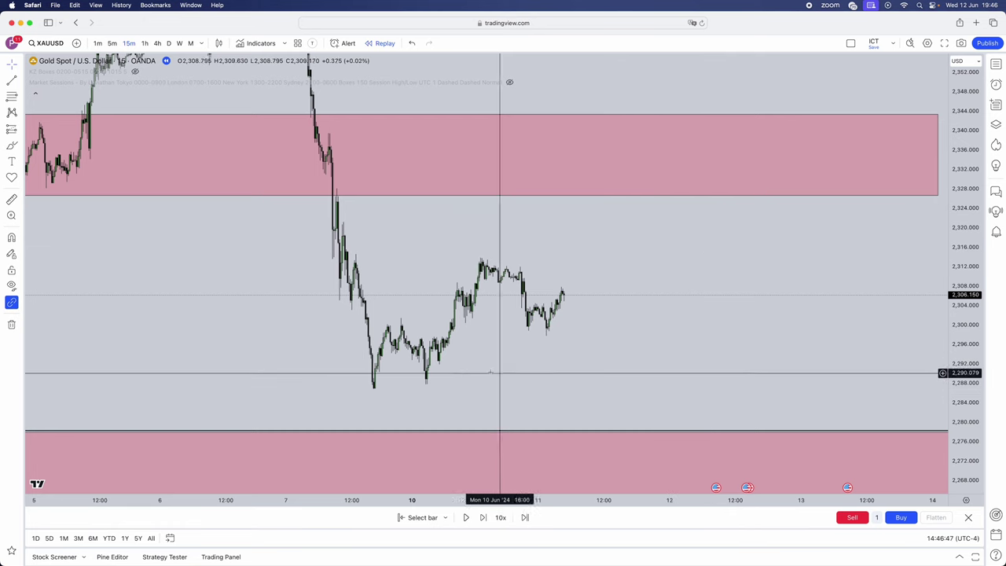
scroll(424, 362, "right", 5)
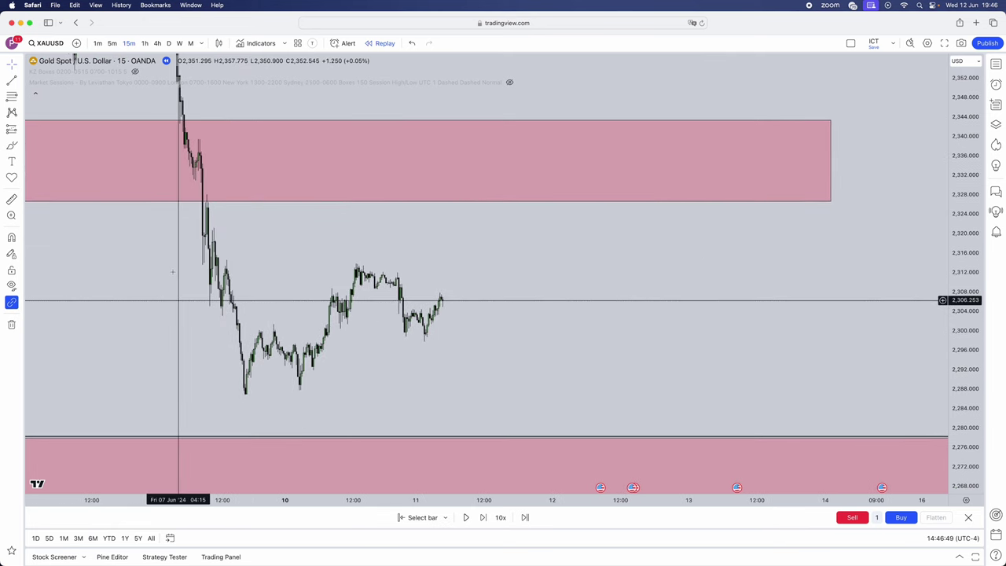
Step: Step the replay forward about two dozen bars until price nears 2,316, below the upper pink zone
left_click(483, 517)
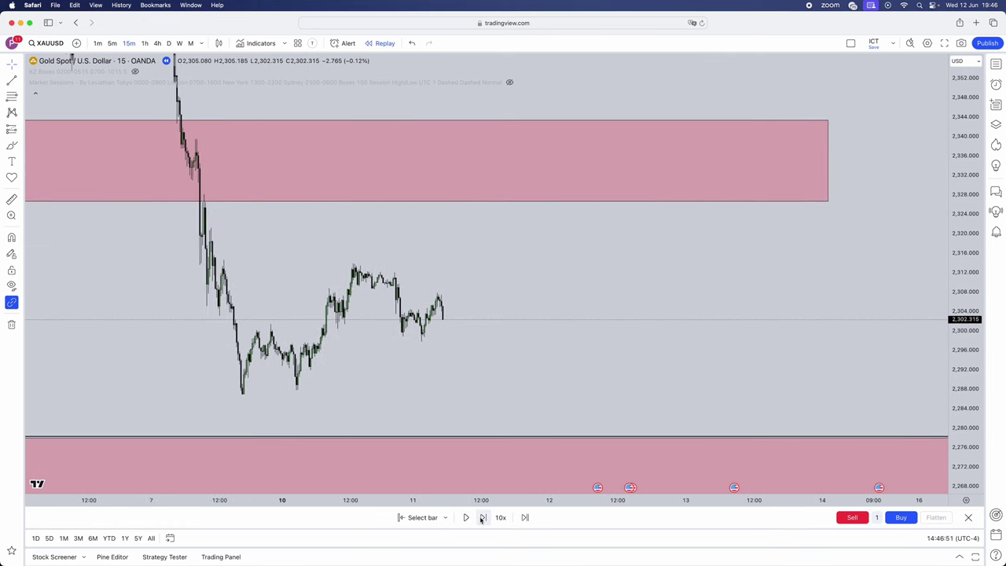
left_click(483, 517)
left_click(483, 518)
left_click(483, 517)
left_click(483, 517)
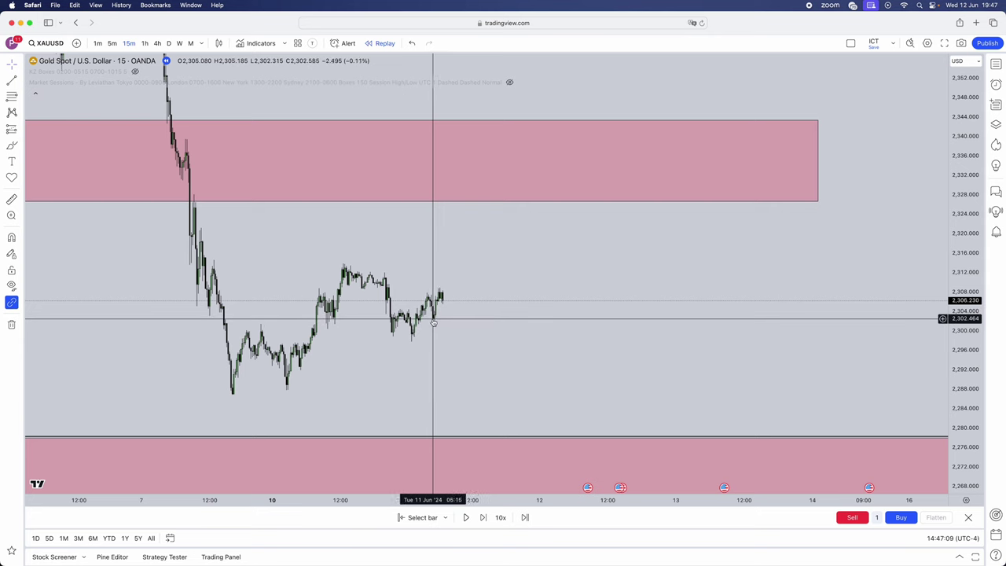
left_click(480, 518)
left_click(479, 518)
left_click(480, 517)
left_click(481, 517)
left_click(480, 518)
left_click(480, 517)
left_click(484, 516)
left_click(483, 518)
left_click(484, 518)
left_click(483, 518)
left_click(483, 517)
left_click(483, 517)
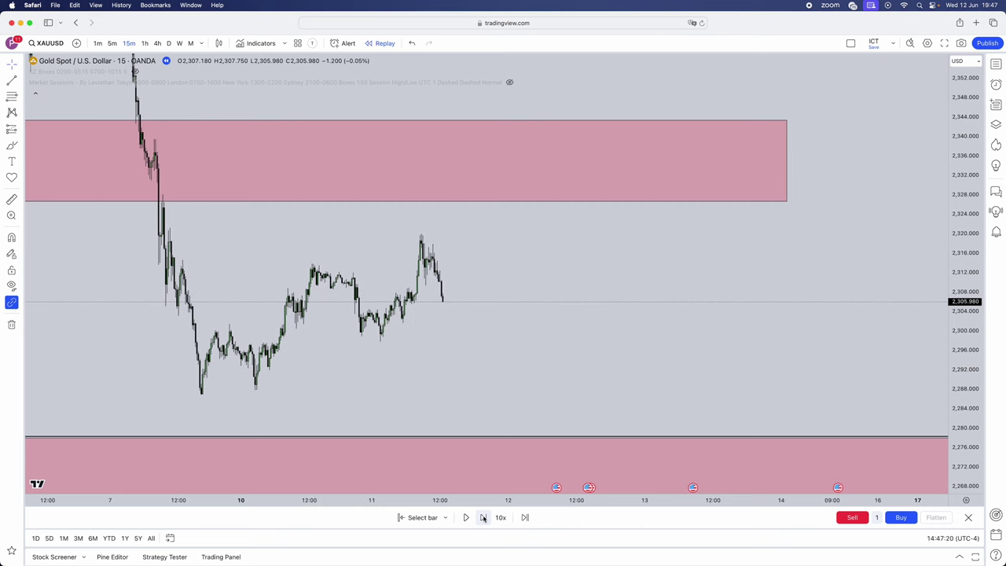
left_click(484, 518)
left_click(483, 518)
left_click(484, 517)
left_click(483, 517)
left_click(483, 518)
left_click(484, 518)
left_click(483, 518)
left_click(484, 517)
left_click(483, 517)
left_click(484, 517)
left_click(483, 517)
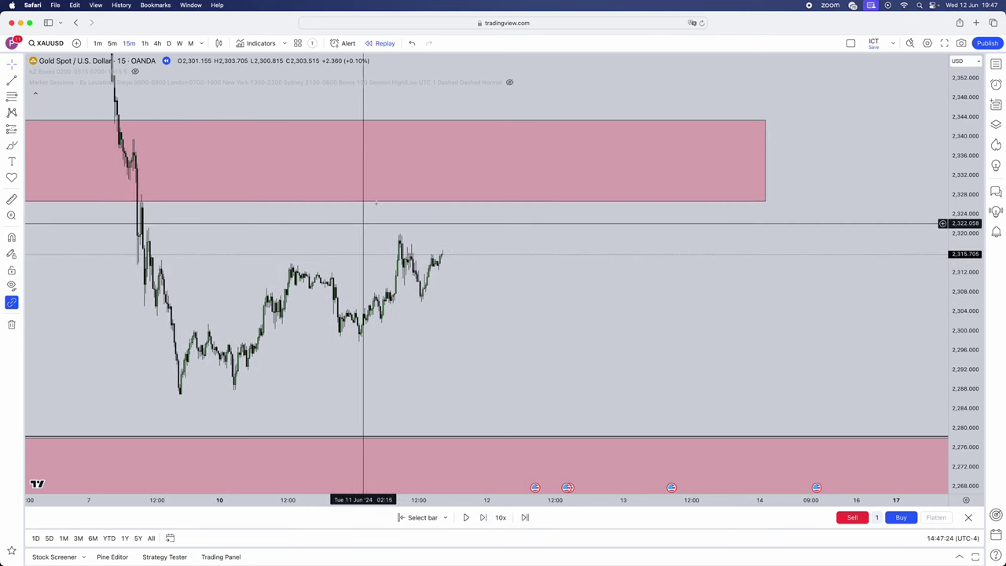
left_click(430, 203)
left_click(191, 318)
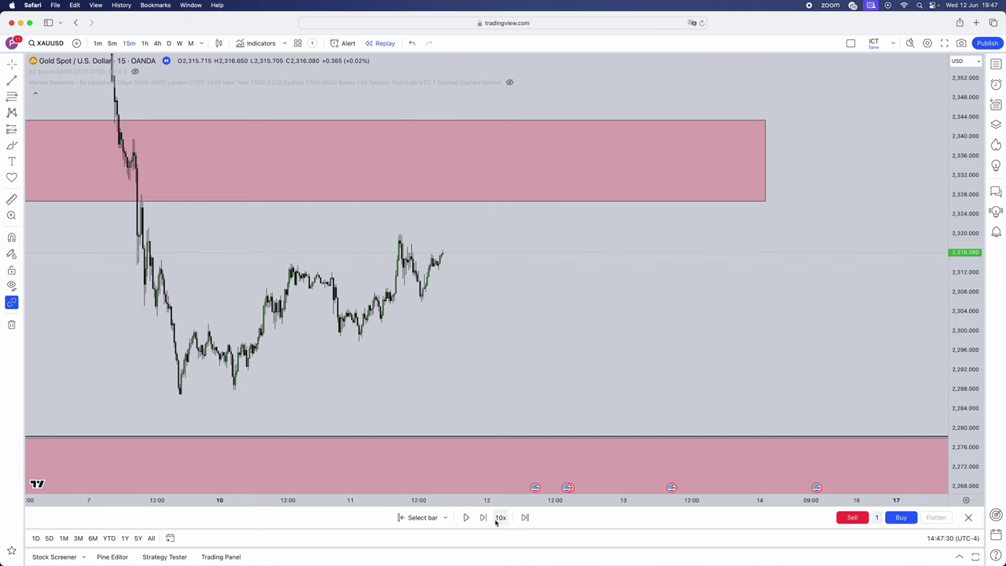
Step: Exit the replay to live prices near 2,322 and set the gold chart back to 4-hour candles
left_click(167, 43)
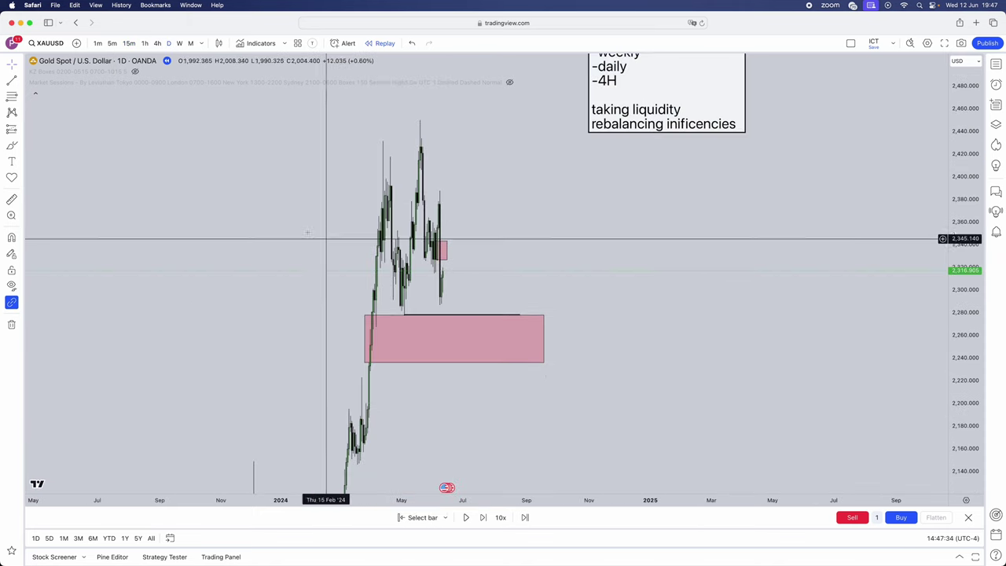
scroll(317, 225, "right", 3)
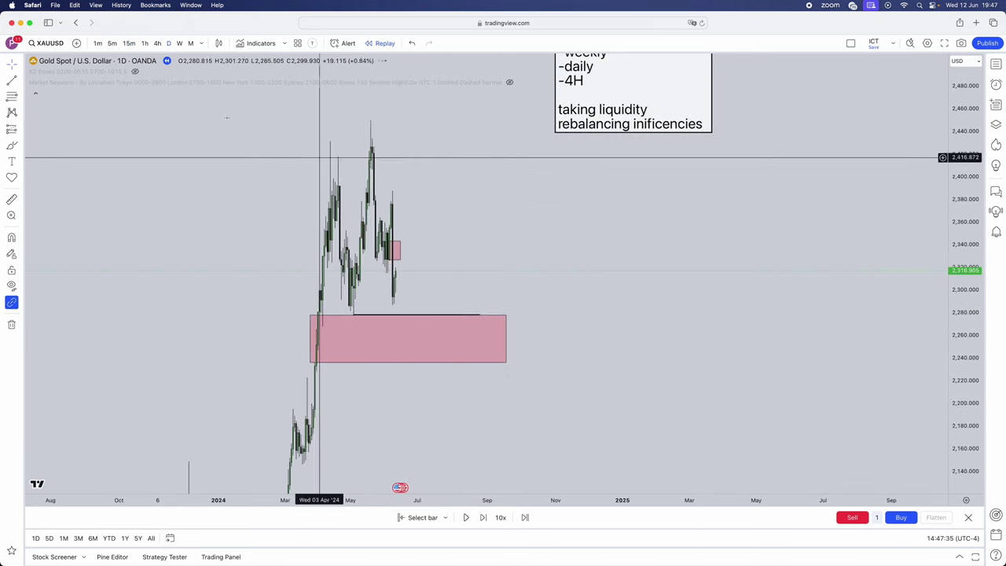
left_click(483, 517)
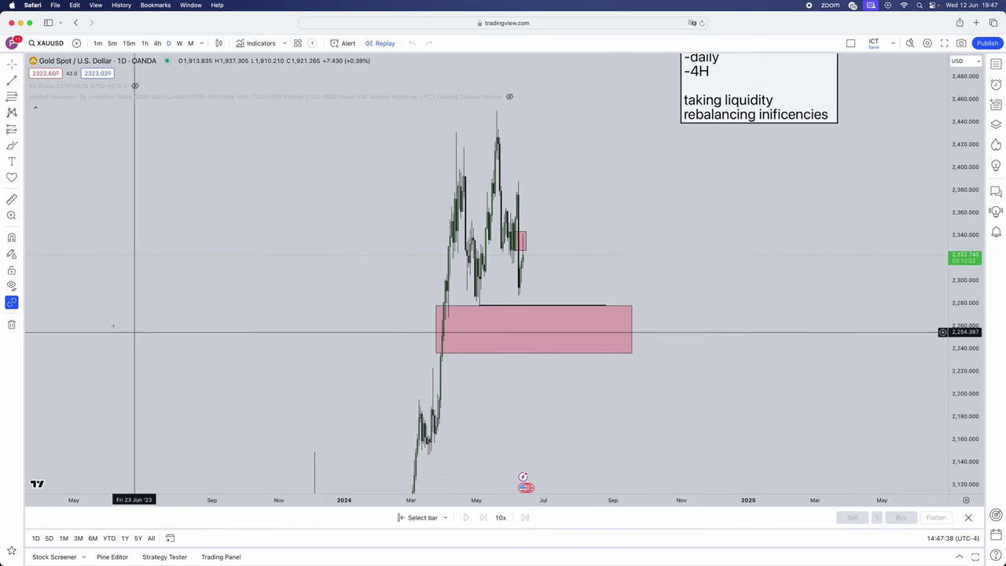
left_click(157, 43)
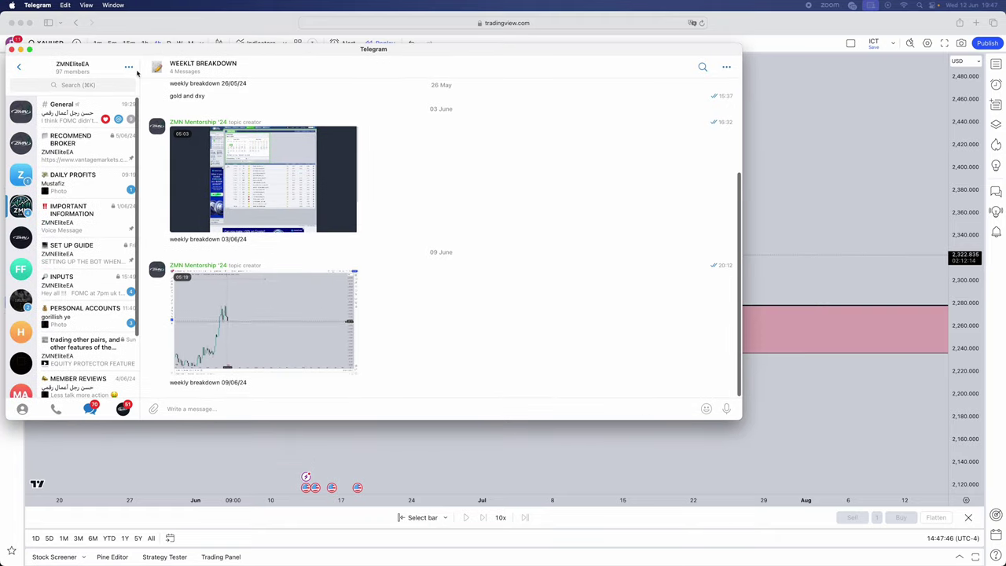
Step: Open the General chat, then the DAILY PROFITS chat, and view a posted profit screenshot
left_click(82, 117)
left_click_drag(191, 46, 165, 52)
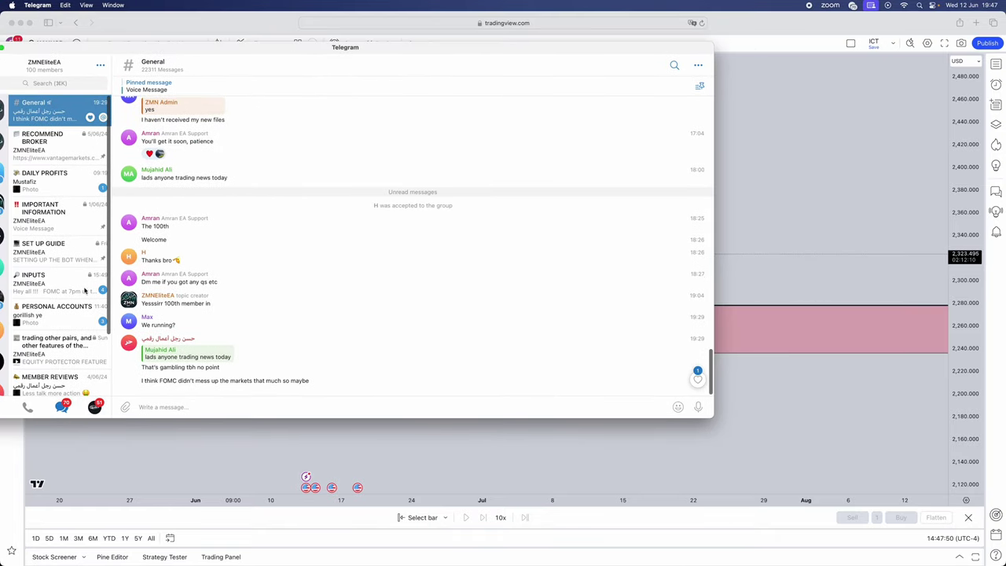
left_click(54, 183)
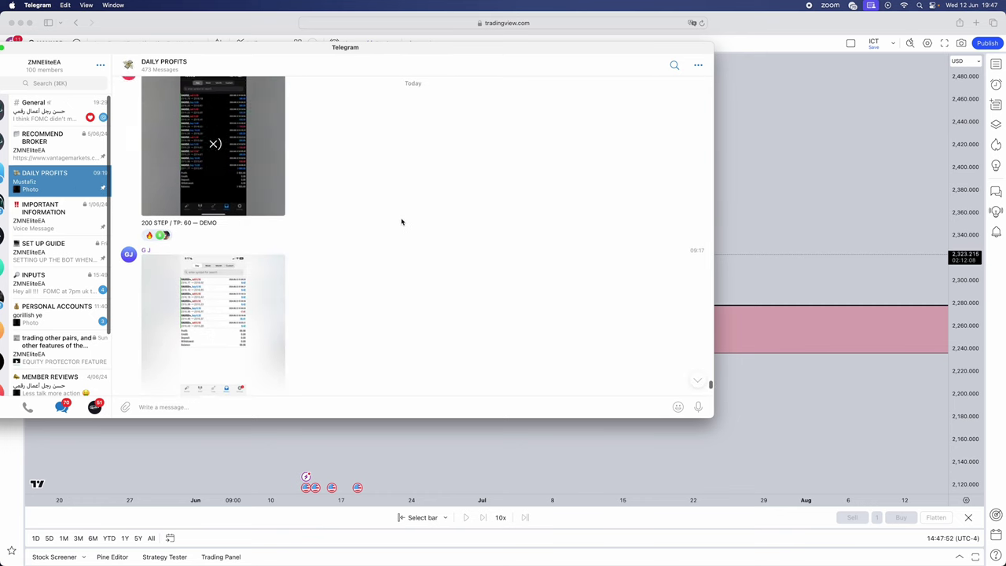
scroll(295, 224, "up", 10)
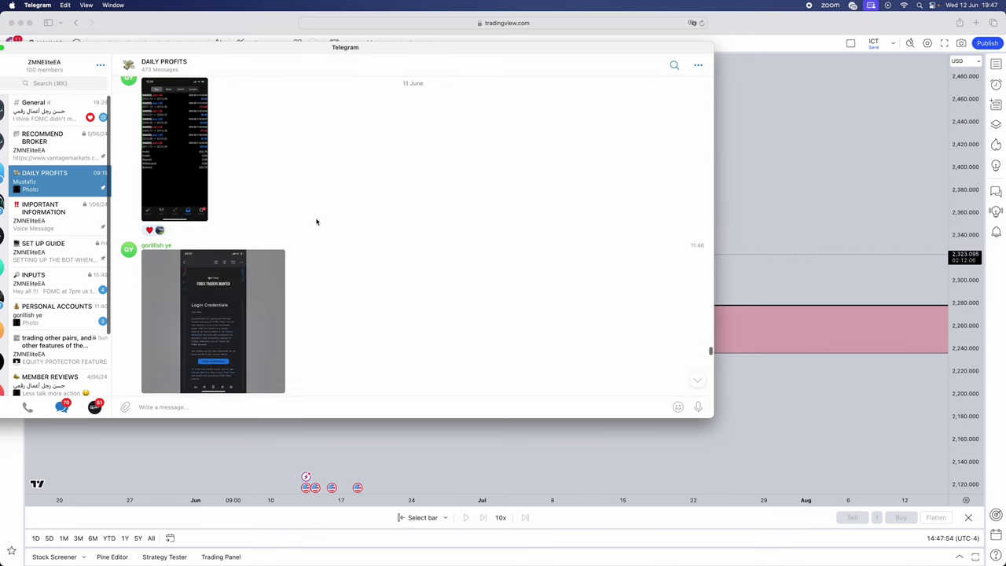
left_click(261, 246)
left_click(634, 288)
Step: Scroll back through DAILY PROFITS and view another profit screenshot
scroll(459, 223, "up", 5)
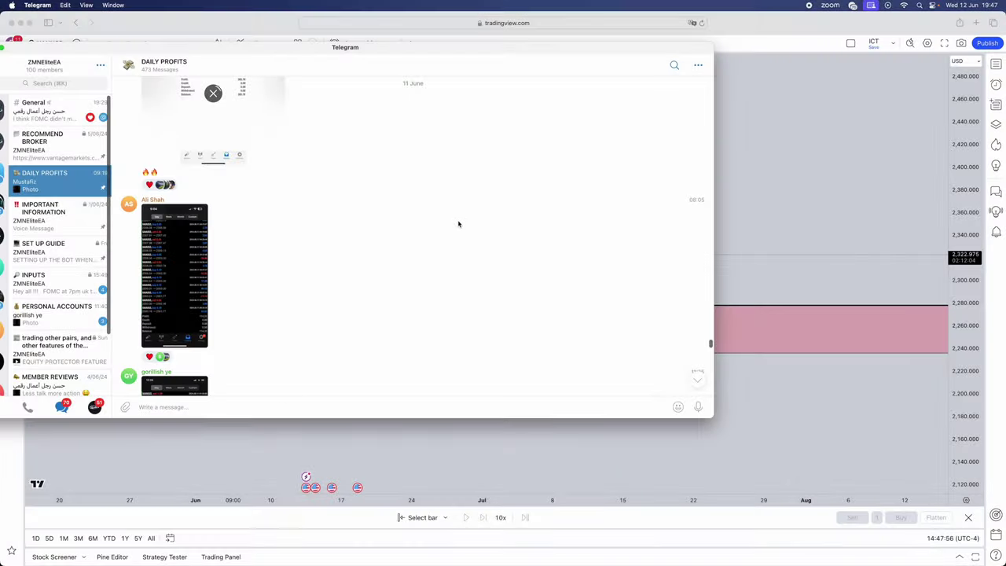
scroll(535, 288, "up", 10)
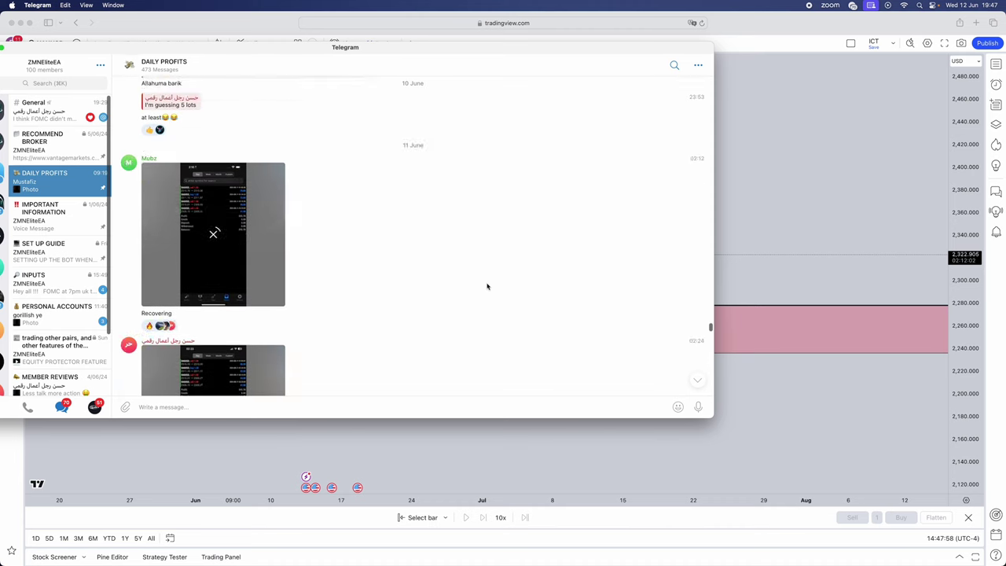
scroll(366, 292, "up", 3)
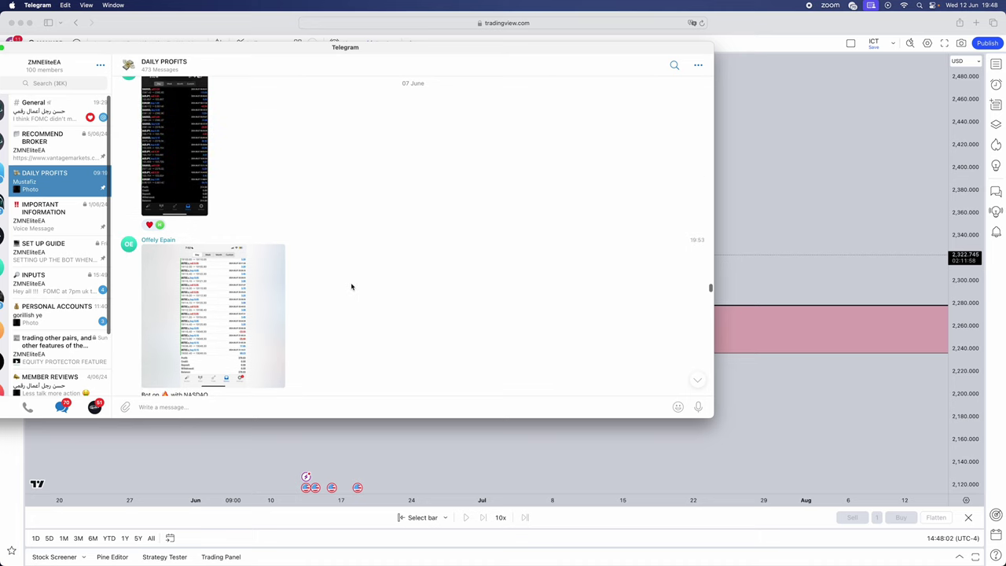
scroll(350, 291, "up", 10)
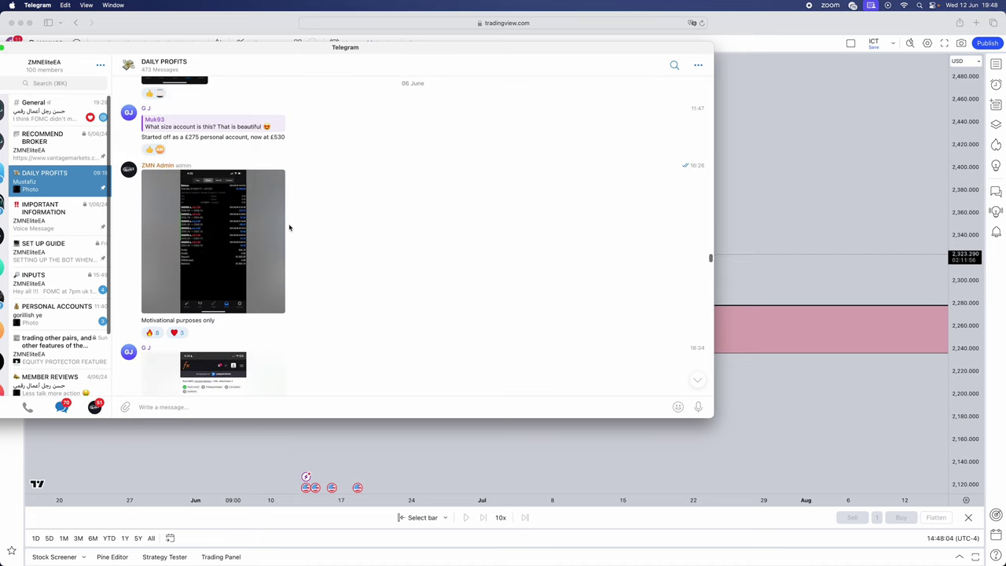
scroll(289, 227, "down", 5)
scroll(336, 247, "up", 5)
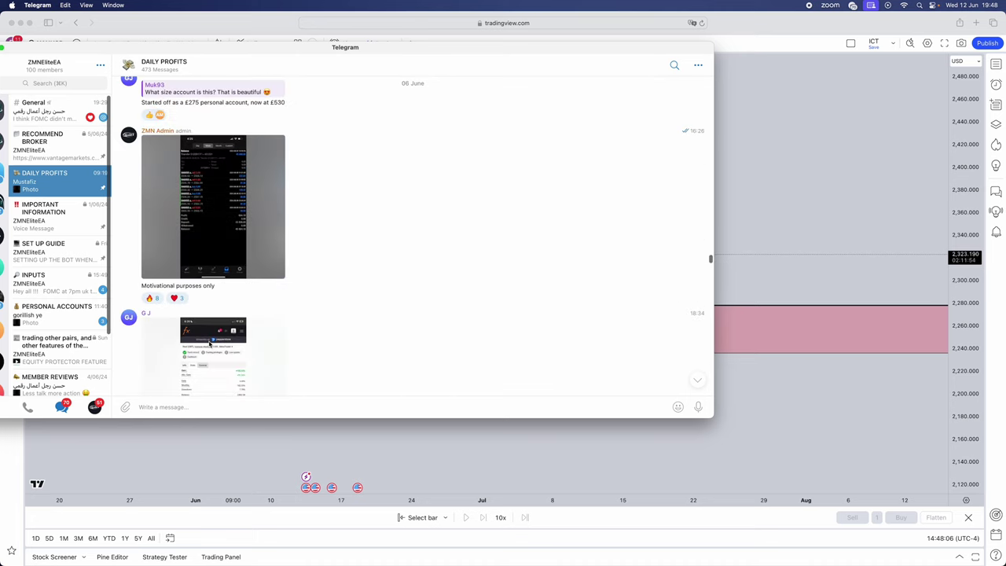
left_click(210, 345)
left_click(700, 253)
left_click_drag(710, 260, 707, 105)
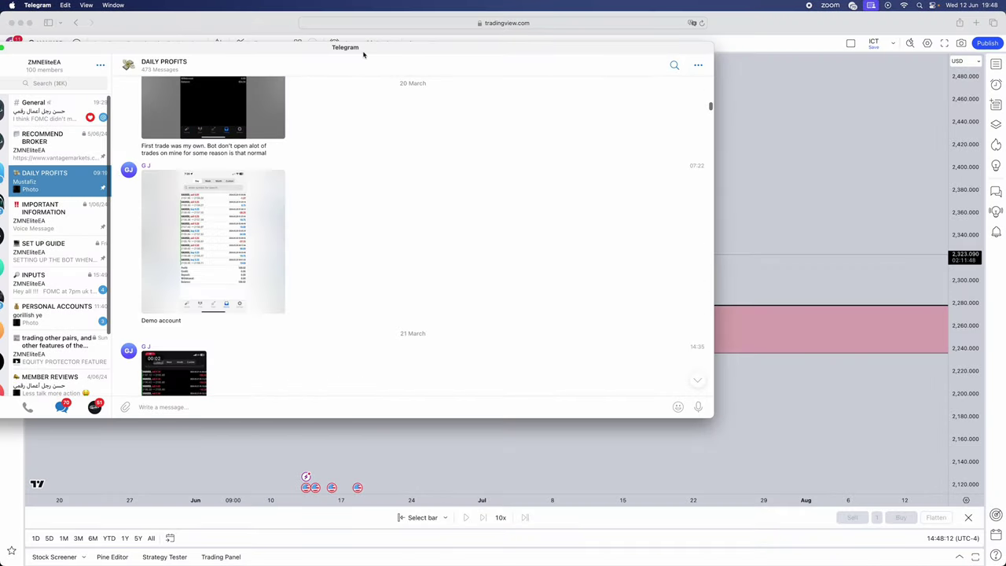
Step: Scroll through the MEMBER REVIEWS chat, then close Telegram to reveal the 4h gold chart
left_click(75, 384)
scroll(233, 322, "down", 5)
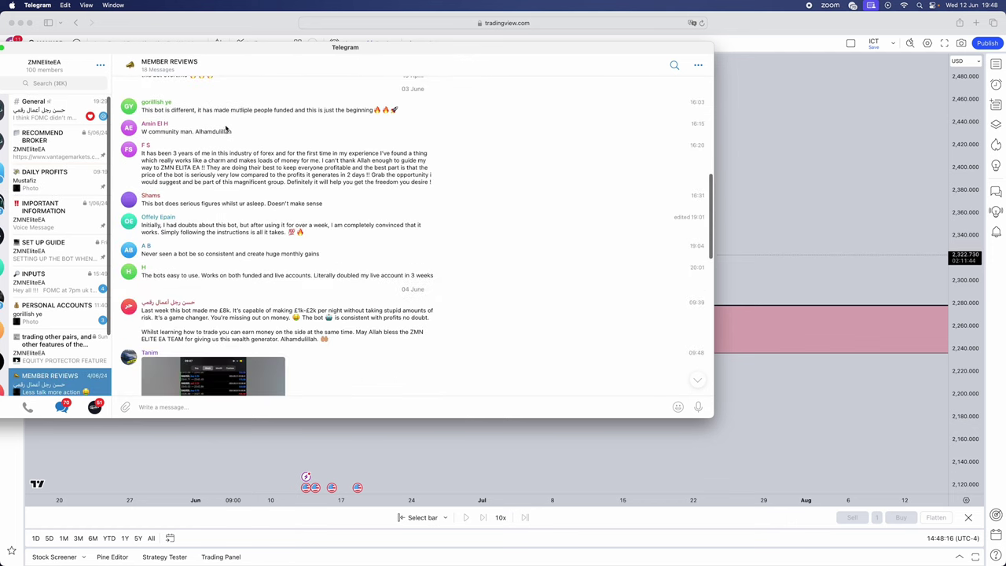
scroll(322, 120, "down", 10)
key("super+w")
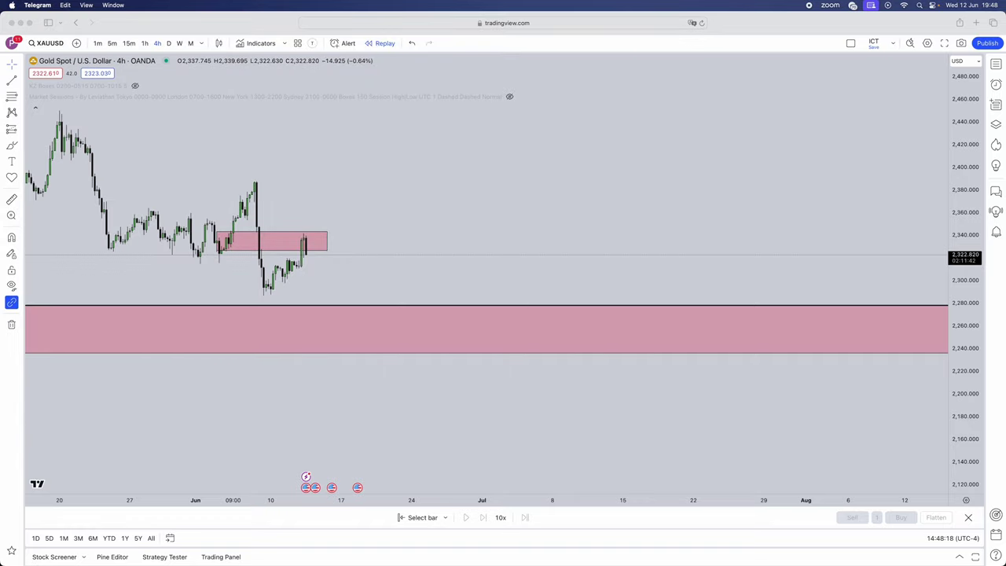